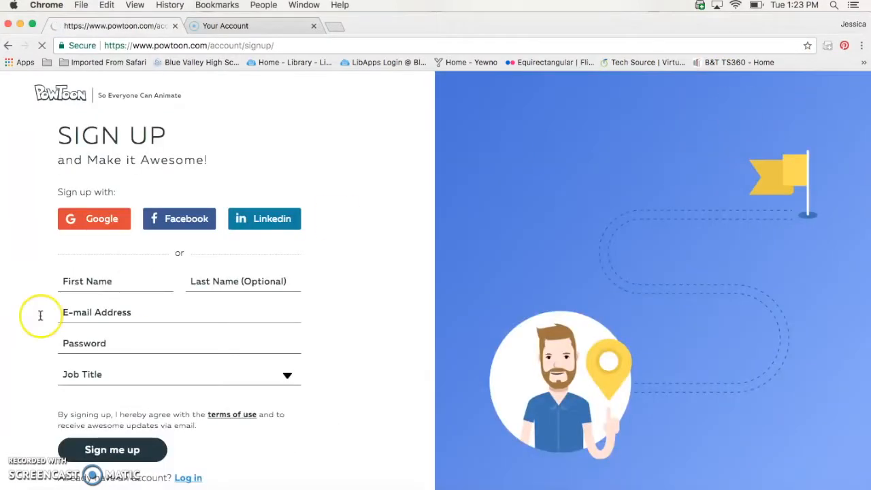
# Leave the sign-up form's job-title list and go back to the Powtoon home page
pyautogui.click(287, 376)
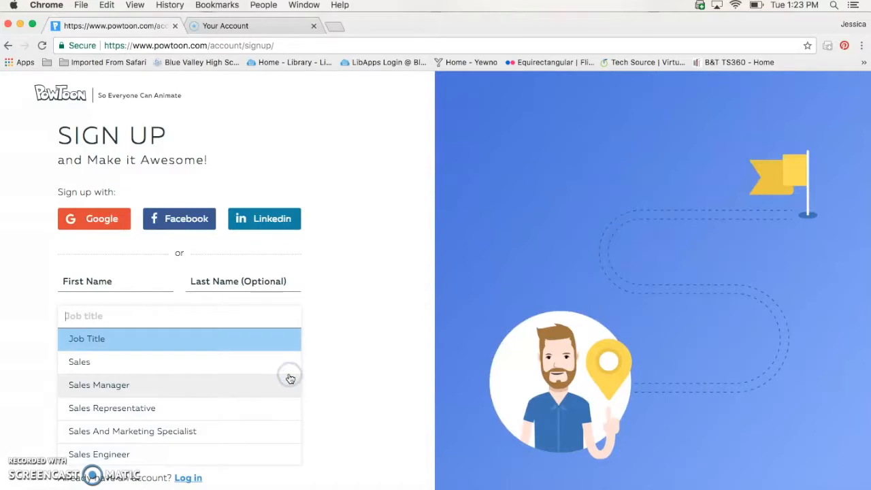
pyautogui.scroll(-10, 203, 415)
pyautogui.scroll(-10, 202, 419)
pyautogui.click(376, 286)
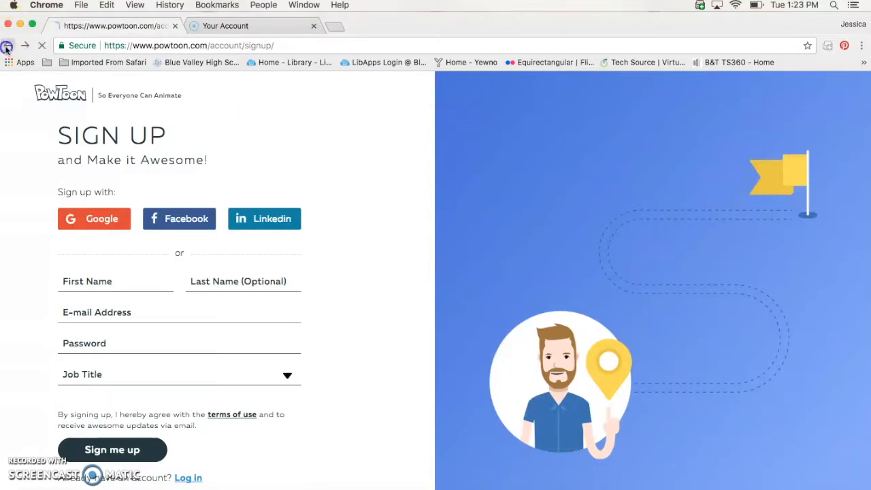
pyautogui.click(8, 45)
# On the login page, enter the account e-mail and move to the password field
pyautogui.click(756, 95)
pyautogui.click(104, 299)
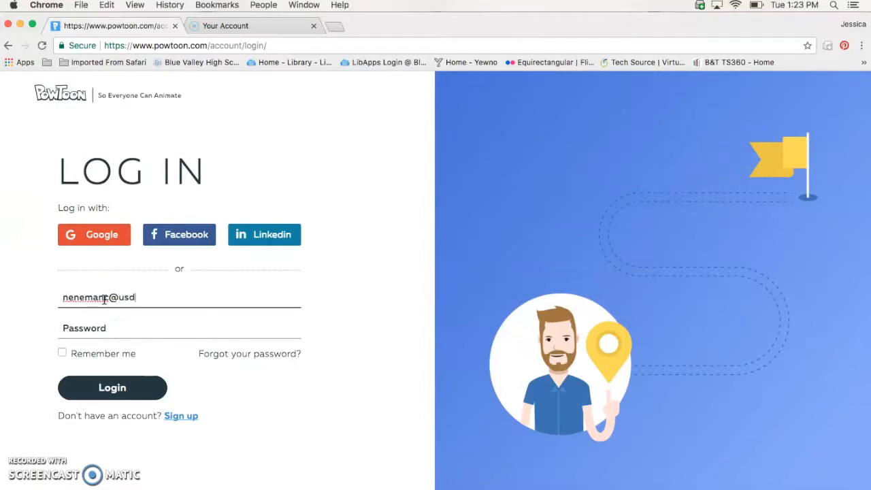
pyautogui.press('Tab')
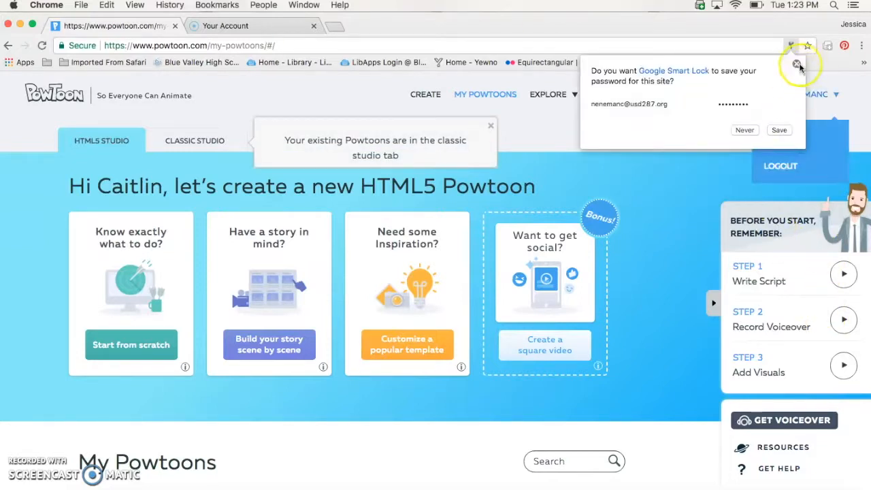
# Dismiss the save-password and classic-studio prompts, then start a new Powtoon from scratch
pyautogui.click(796, 63)
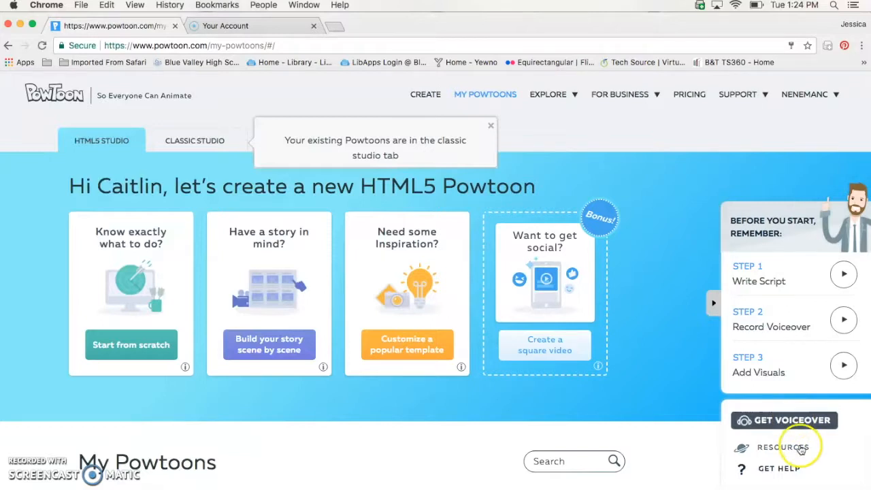
pyautogui.click(491, 126)
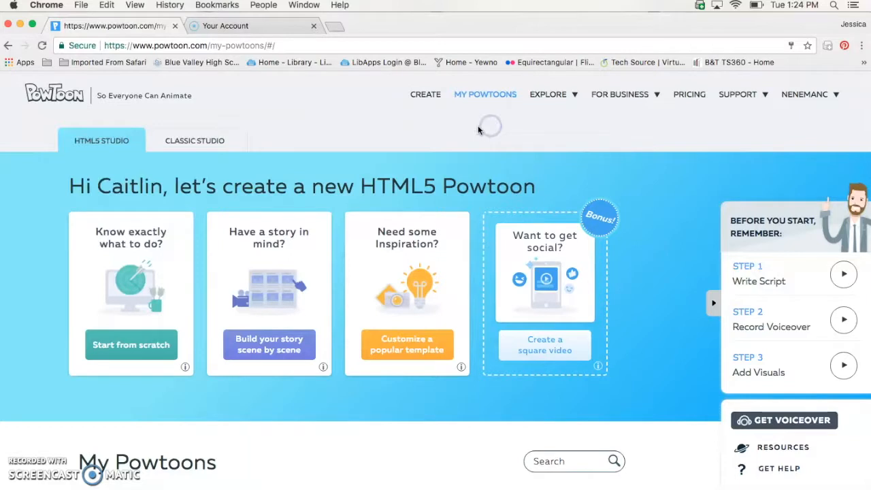
pyautogui.click(429, 99)
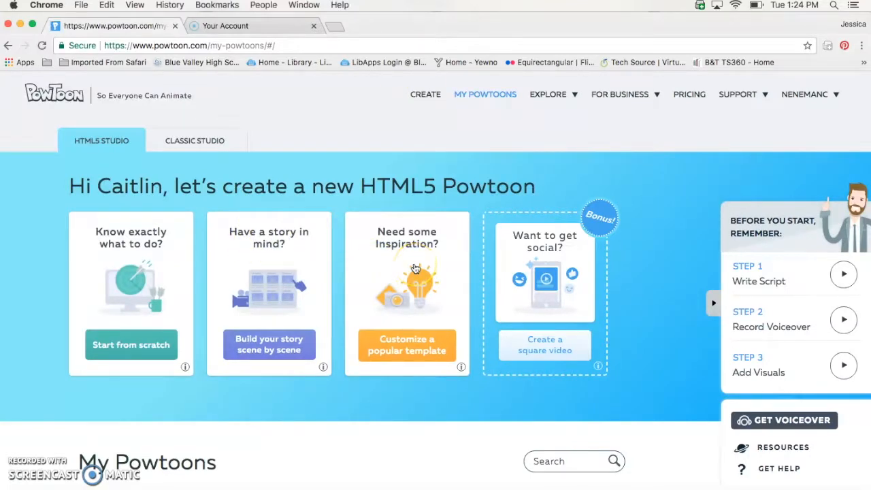
pyautogui.click(156, 347)
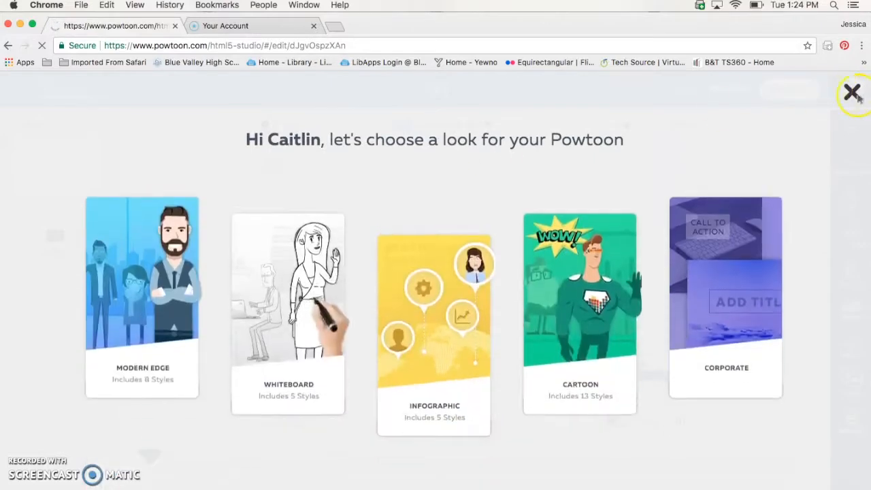
# Choose the Modern Edge look for the new Powtoon and close the tutorial video
pyautogui.click(851, 92)
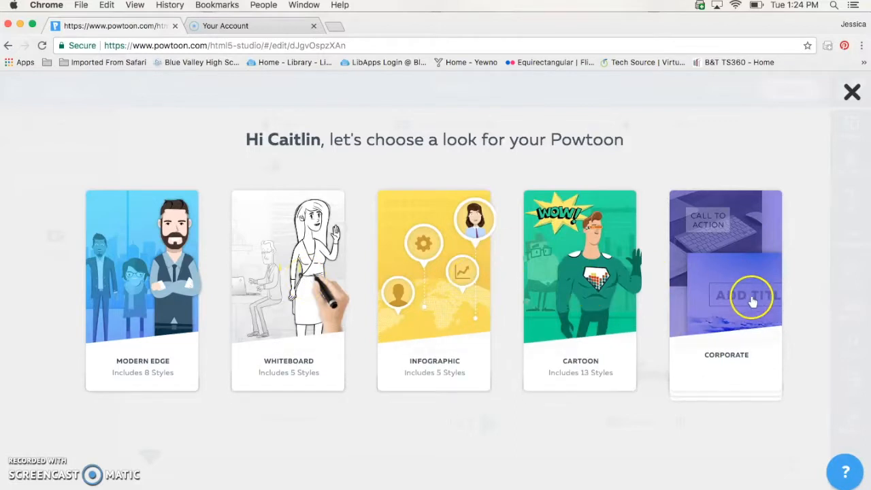
pyautogui.click(151, 273)
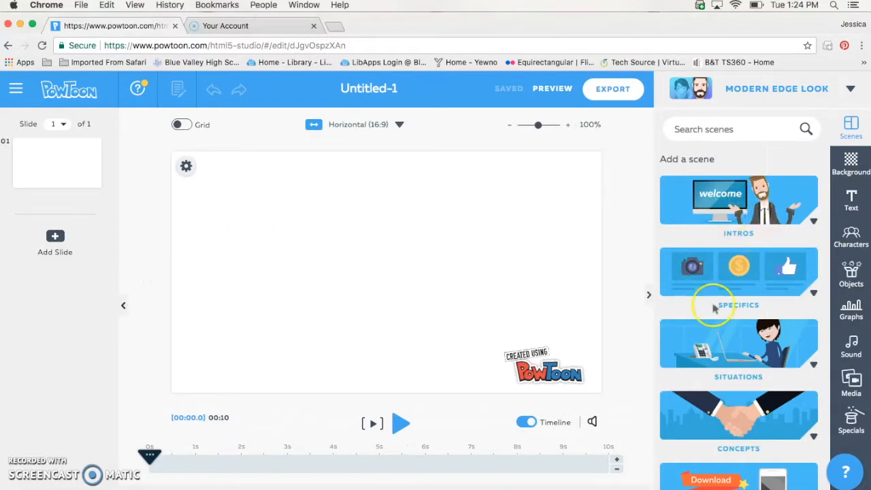
pyautogui.scroll(-2, 715, 310)
pyautogui.scroll(-2, 713, 310)
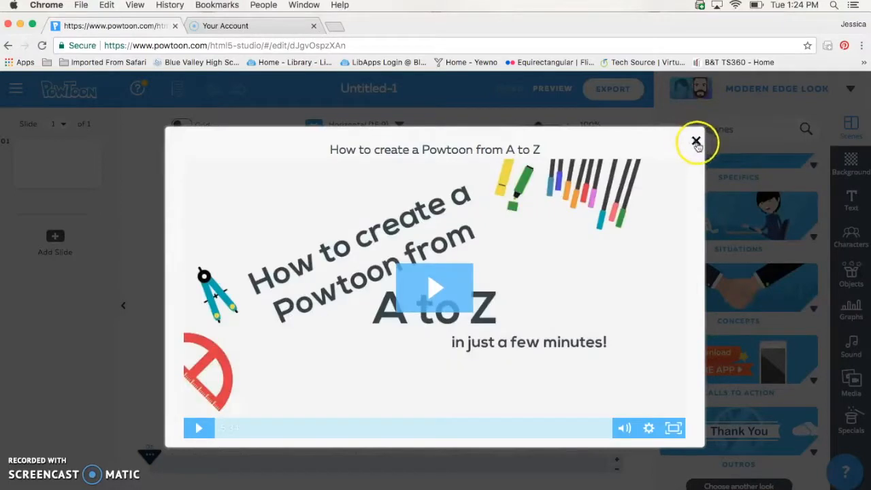
pyautogui.click(695, 140)
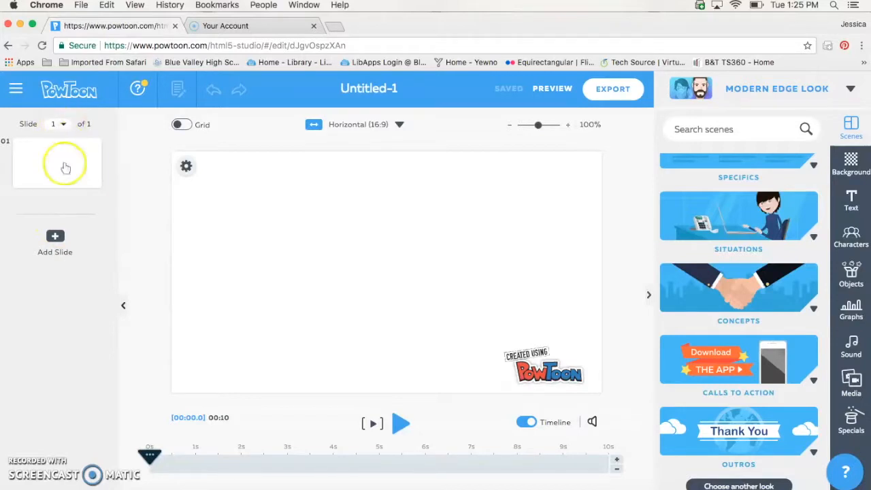
pyautogui.moveTo(66, 163)
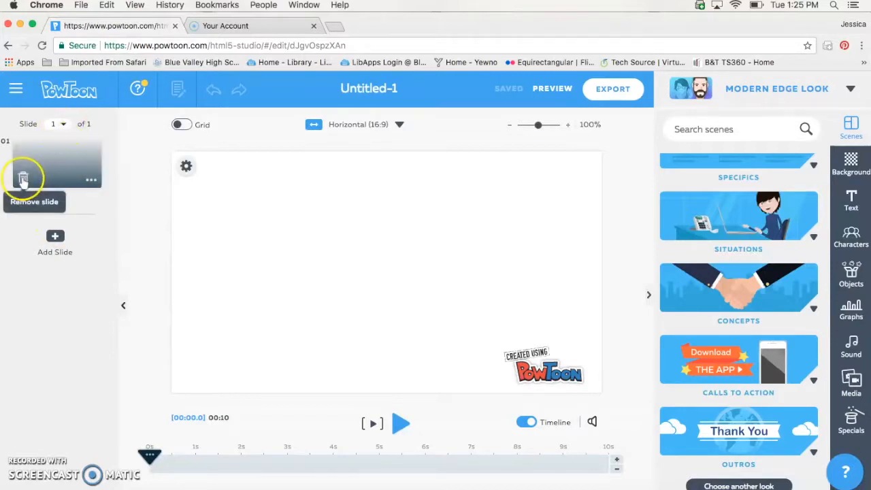
pyautogui.click(90, 180)
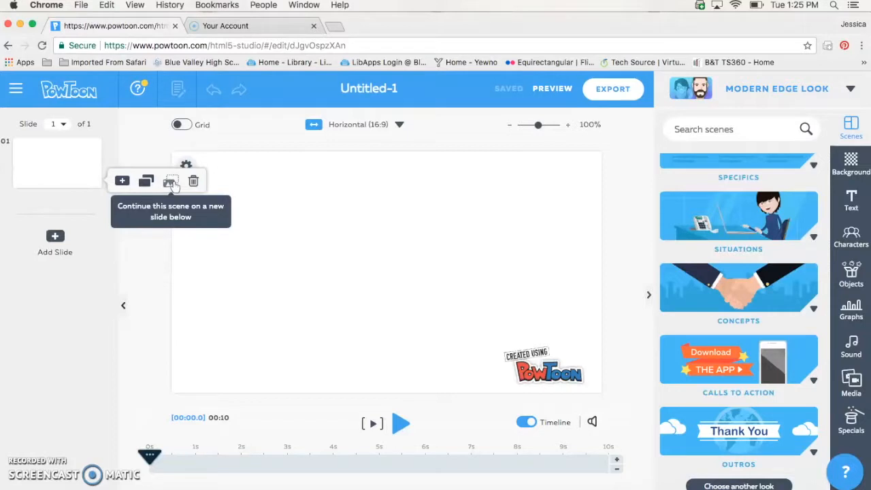
pyautogui.click(56, 237)
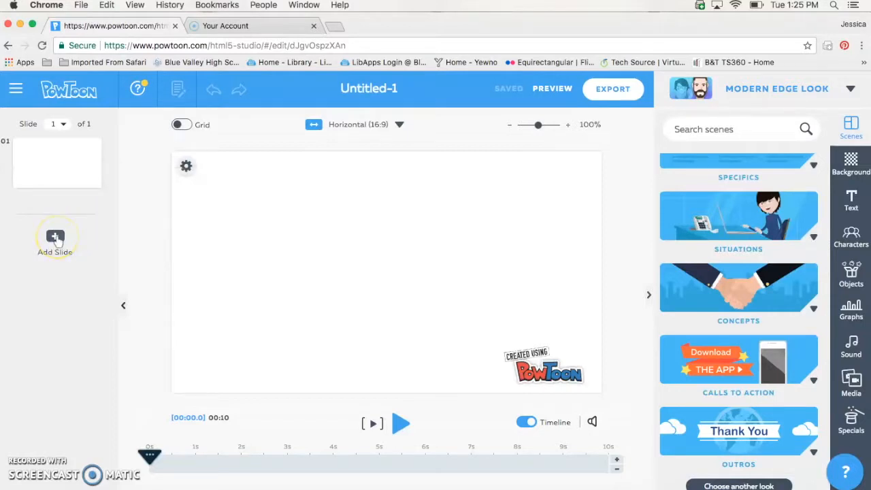
pyautogui.click(435, 178)
pyautogui.click(694, 279)
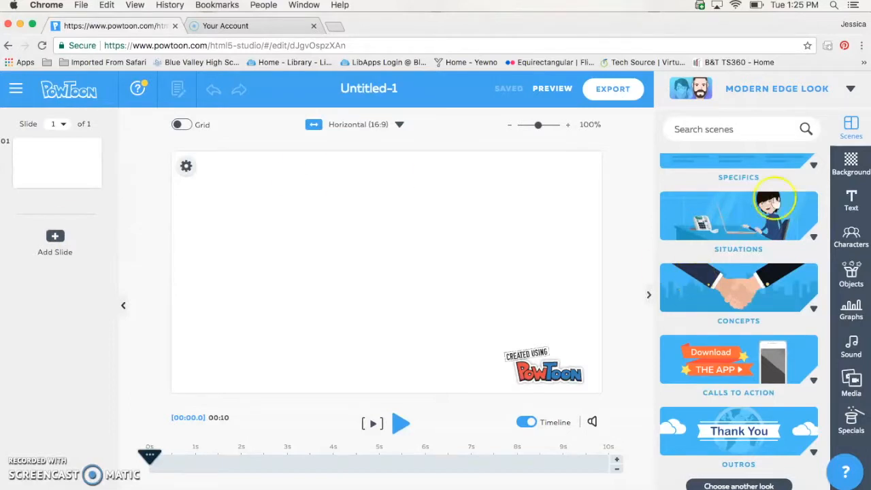
pyautogui.scroll(4, 786, 204)
pyautogui.click(850, 170)
pyautogui.click(850, 126)
pyautogui.click(717, 212)
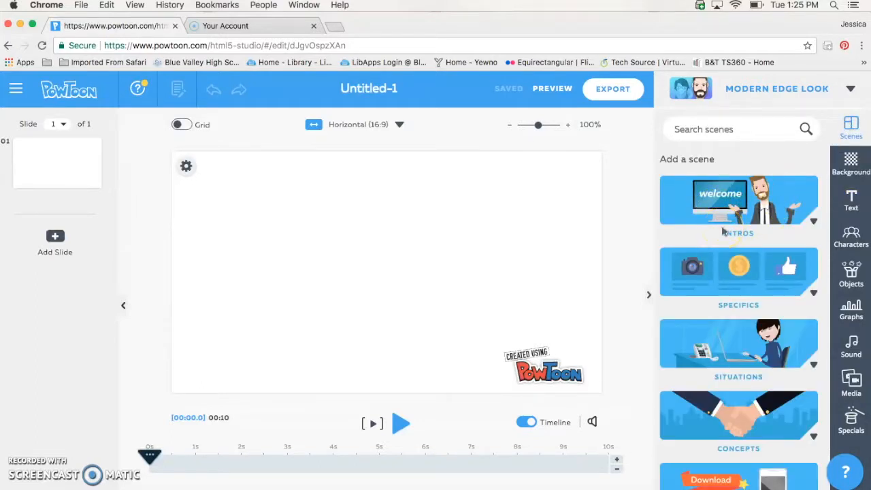
# Apply the first bokeh city-lights clip from Video Backgrounds as the slide background
pyautogui.click(848, 165)
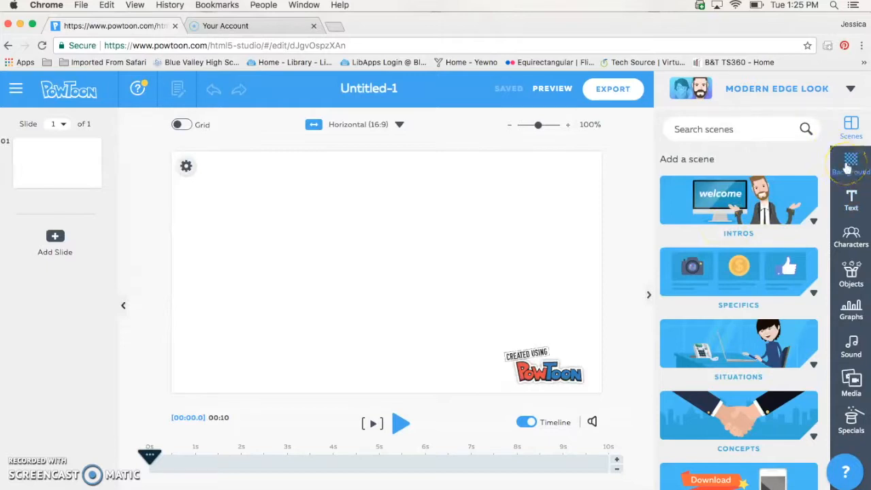
pyautogui.scroll(-4, 707, 370)
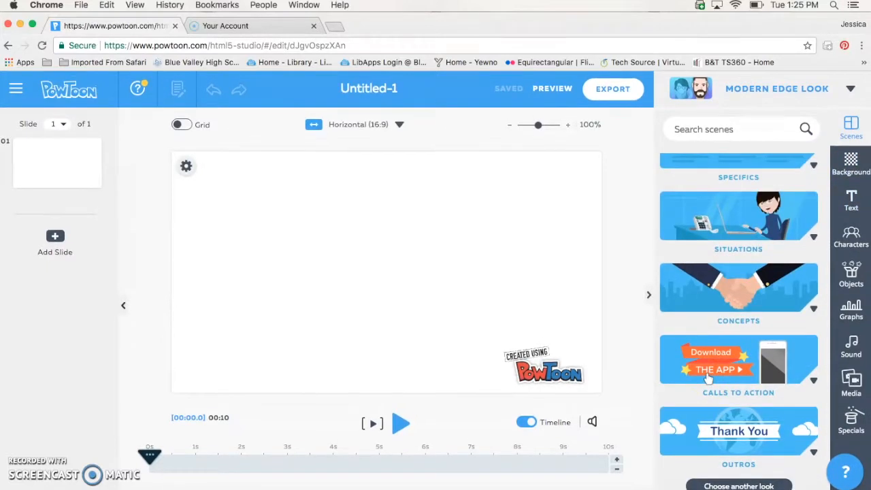
pyautogui.click(851, 163)
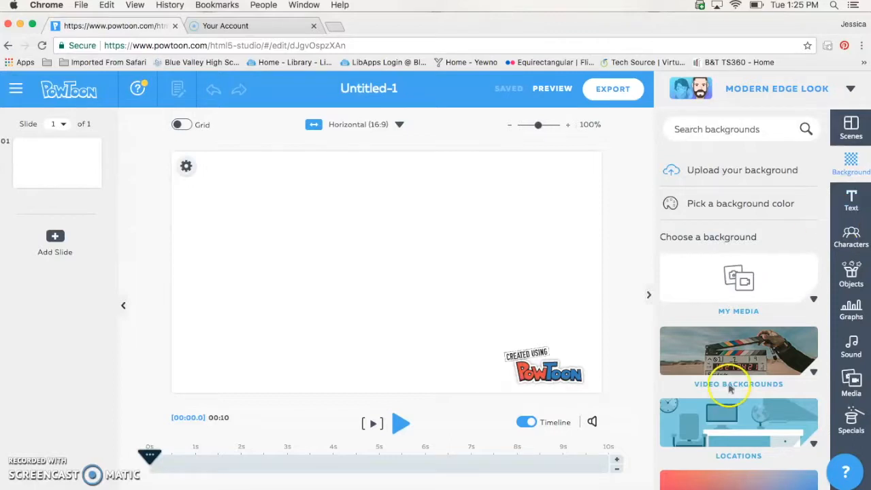
pyautogui.click(813, 372)
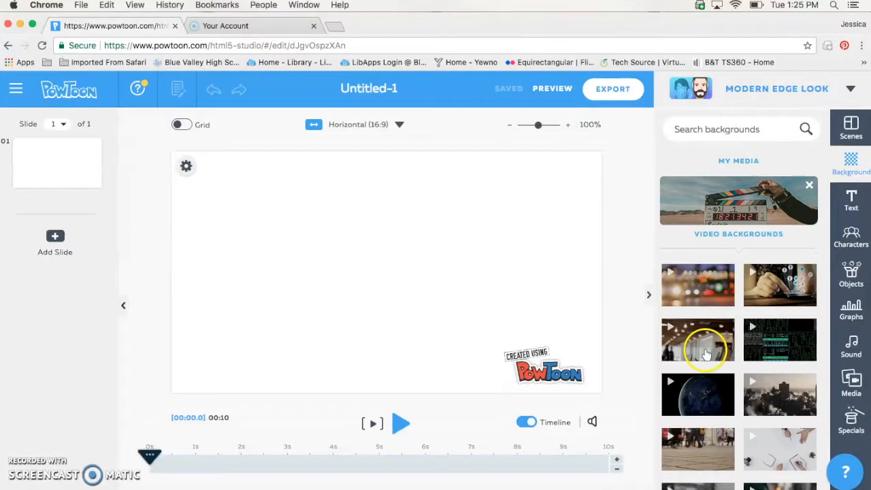
pyautogui.scroll(-5, 707, 353)
pyautogui.scroll(-2, 708, 354)
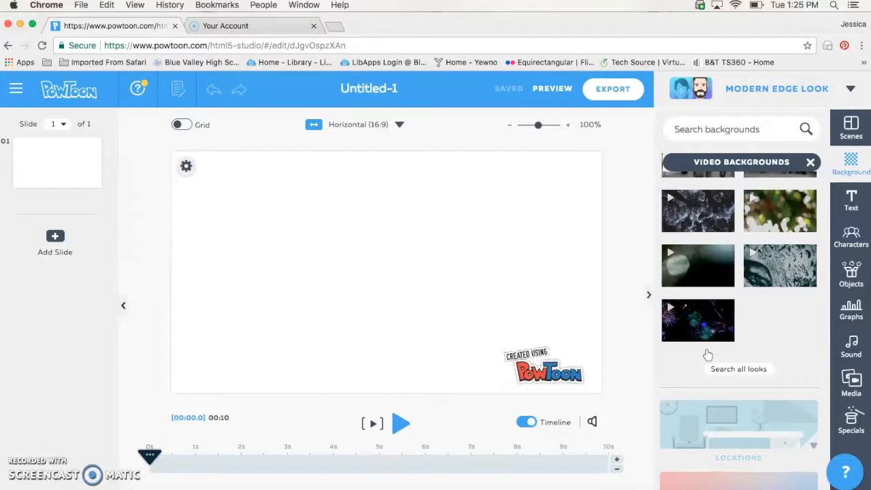
pyautogui.scroll(4, 709, 263)
pyautogui.scroll(2, 710, 264)
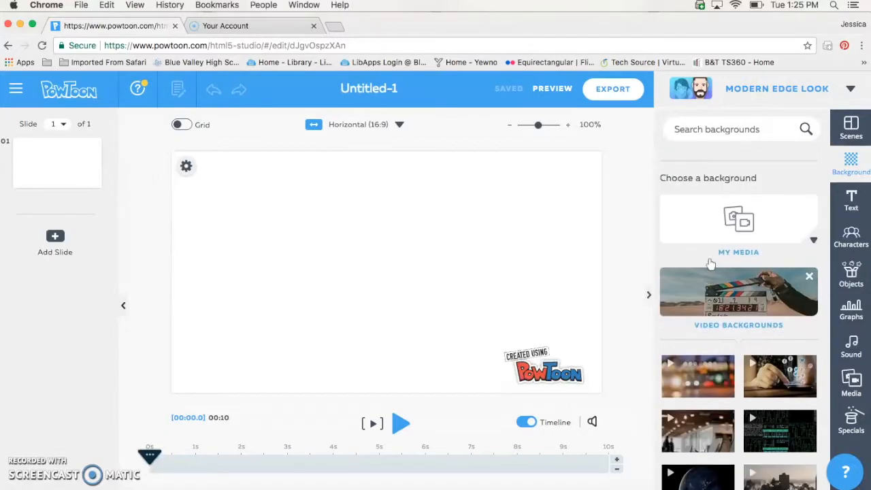
pyautogui.scroll(-3, 710, 264)
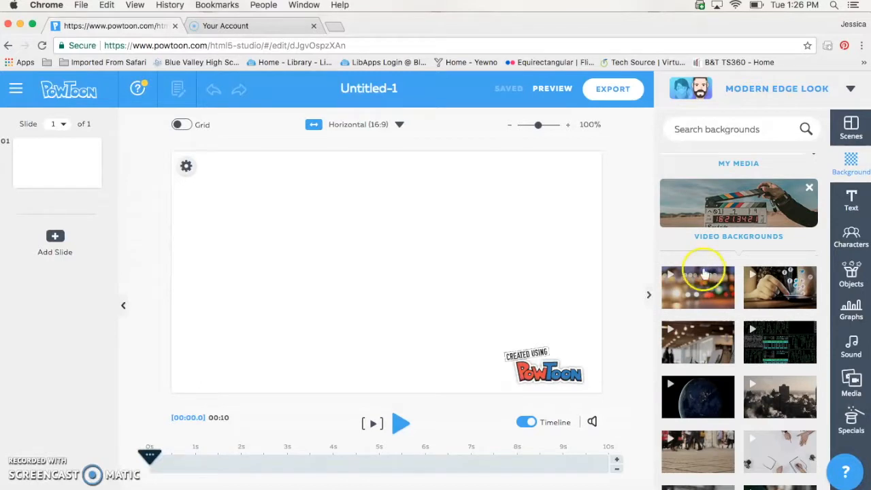
pyautogui.click(699, 292)
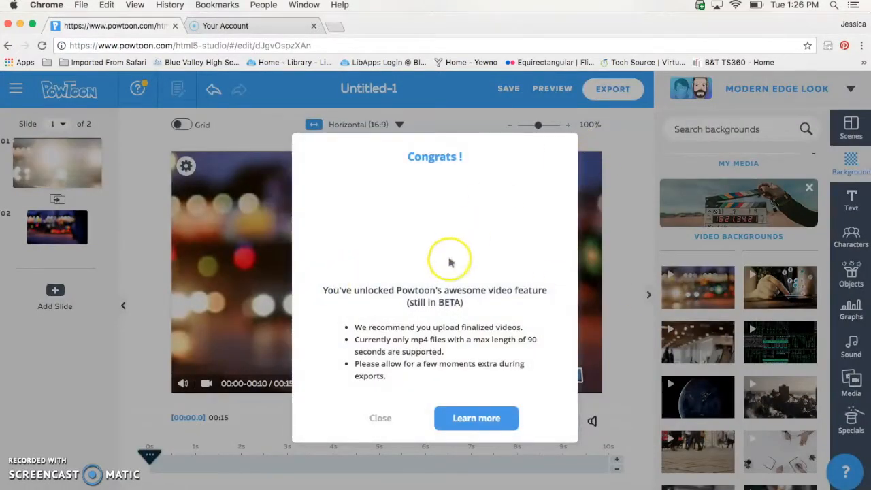
# Close the Congrats notice, then open and close the background's gear settings
pyautogui.click(381, 420)
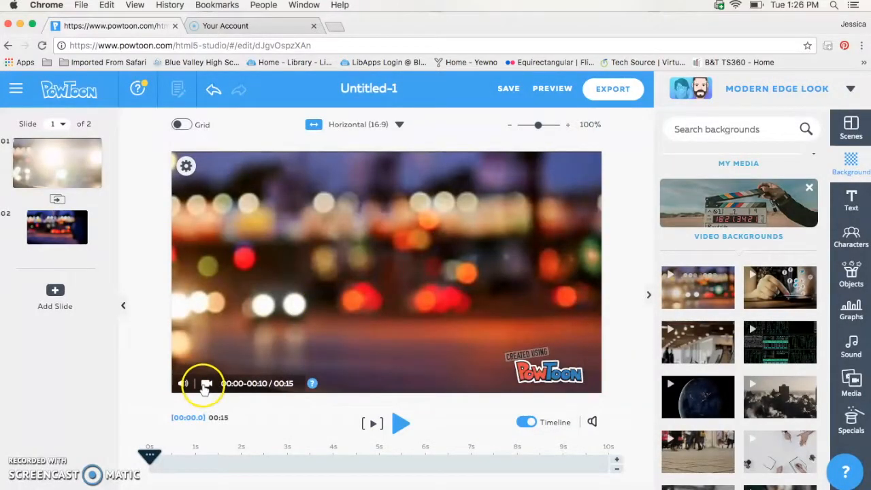
pyautogui.click(186, 166)
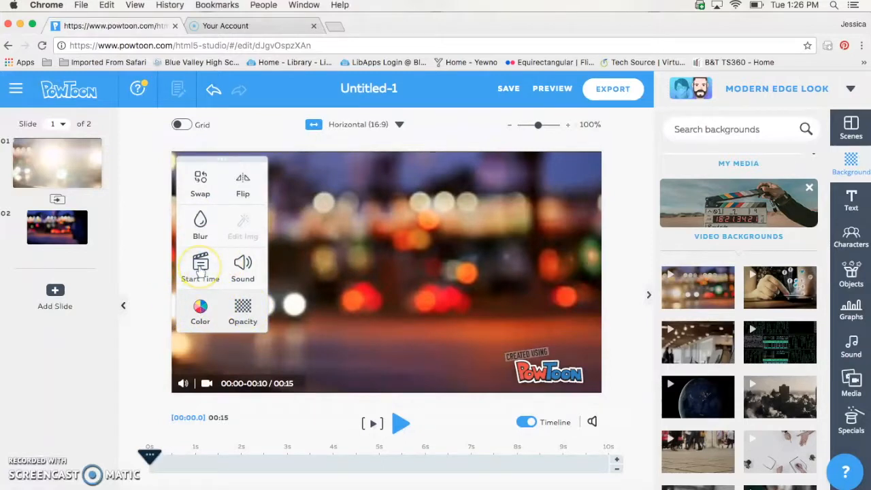
pyautogui.click(468, 240)
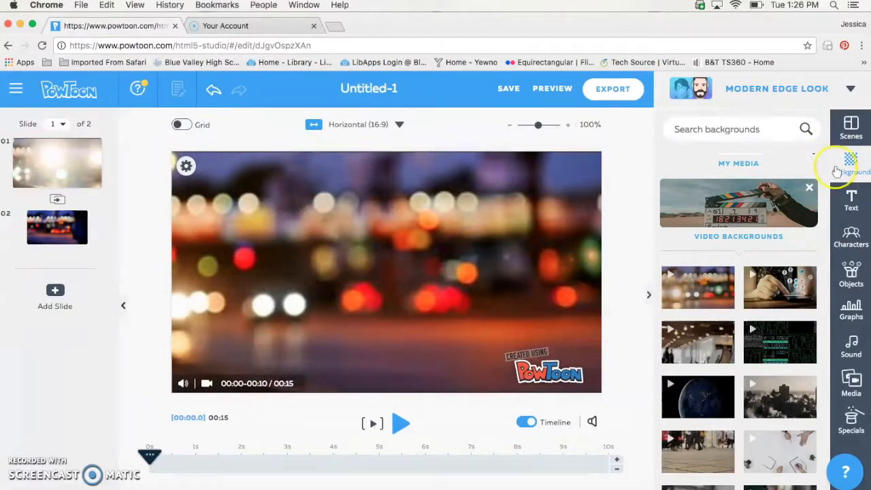
# Add the red ribbon title from Text > Titles and change its text to 'Persephone'
pyautogui.click(851, 201)
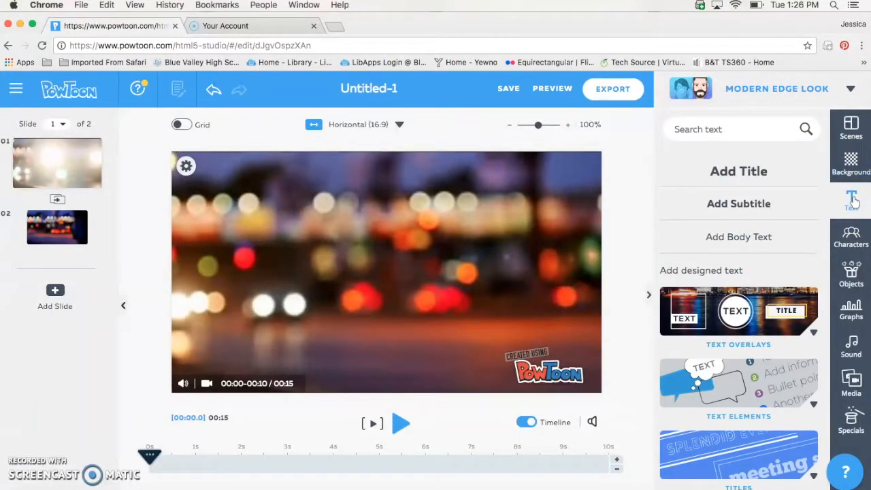
pyautogui.scroll(-5, 694, 422)
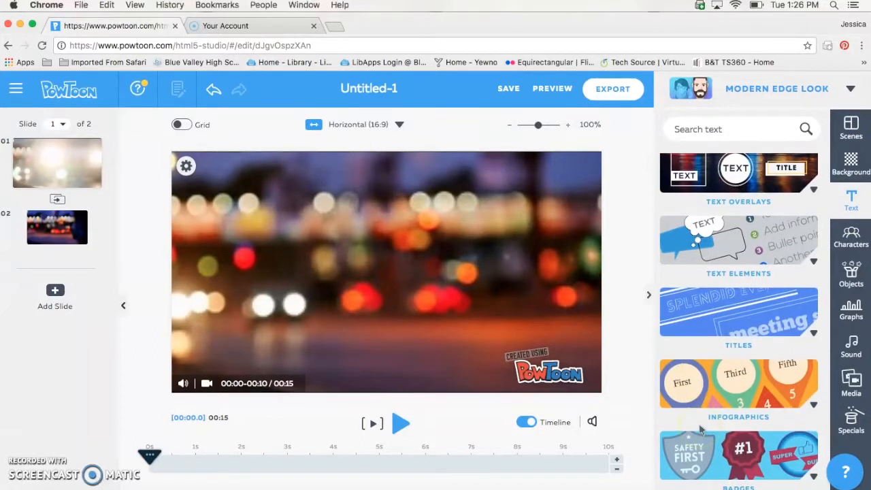
pyautogui.click(730, 301)
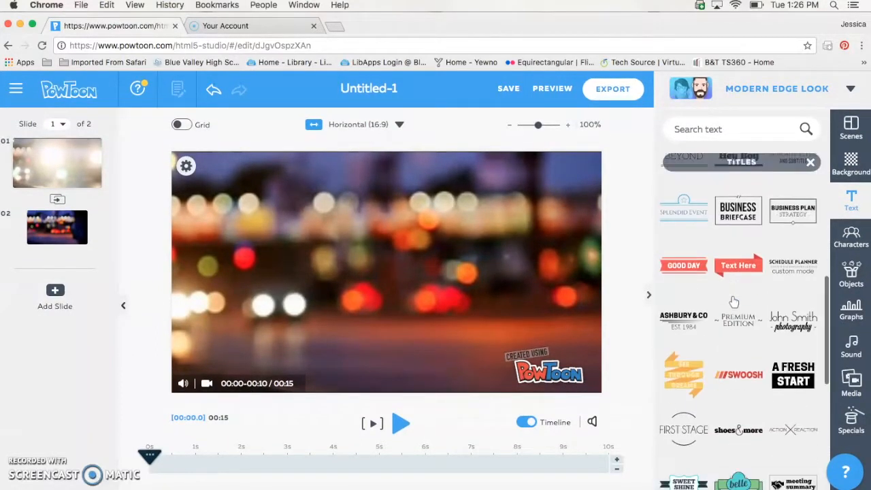
pyautogui.scroll(5, 722, 404)
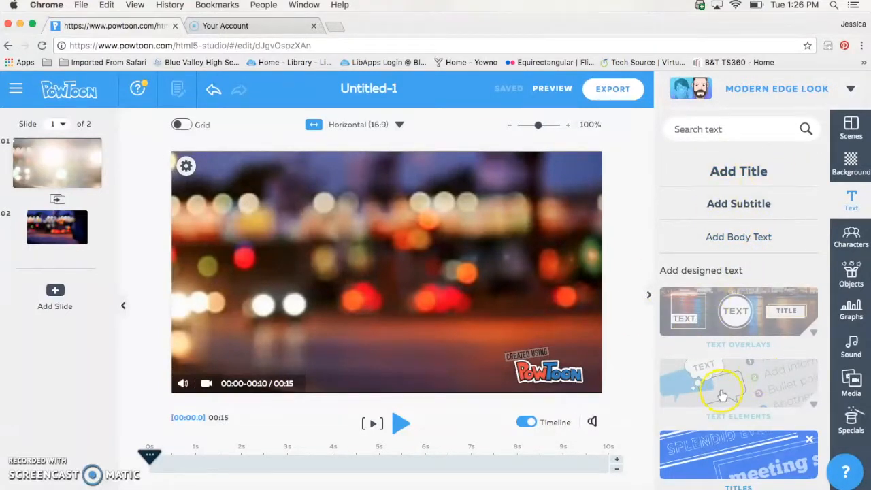
pyautogui.scroll(-1, 768, 423)
pyautogui.scroll(-1, 768, 423)
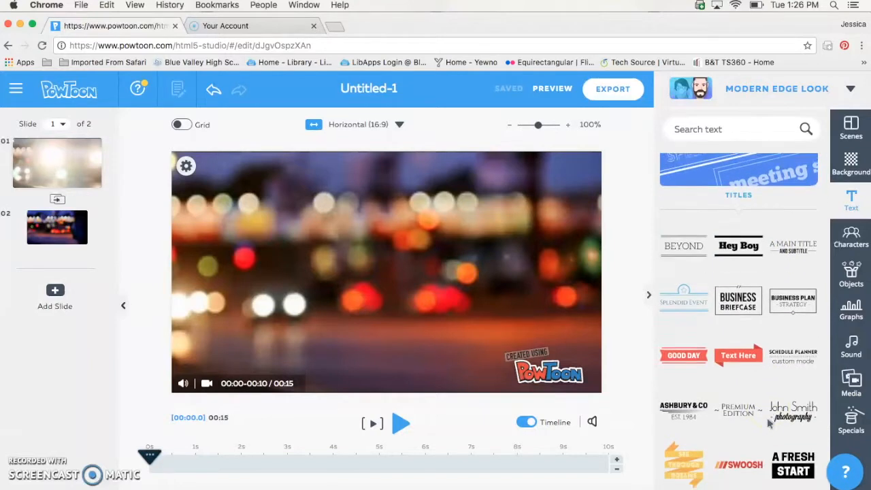
pyautogui.scroll(3, 768, 423)
pyautogui.click(737, 419)
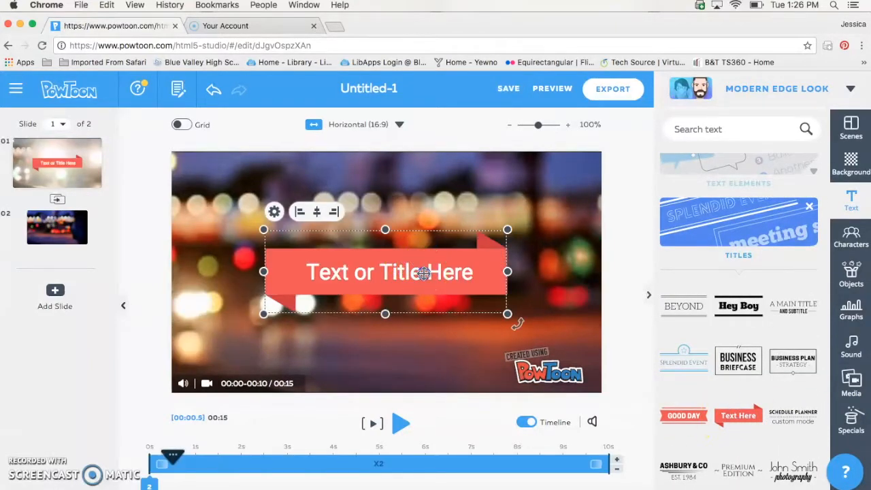
pyautogui.doubleClick(423, 272)
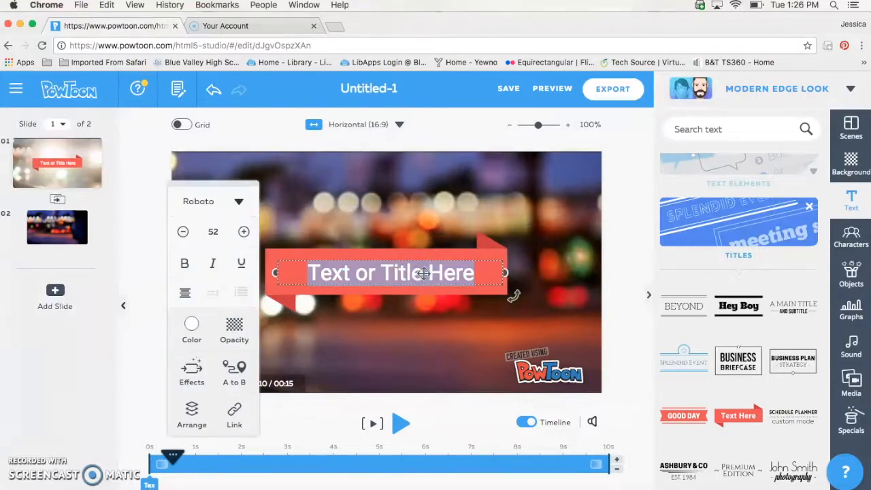
pyautogui.write('Perse')
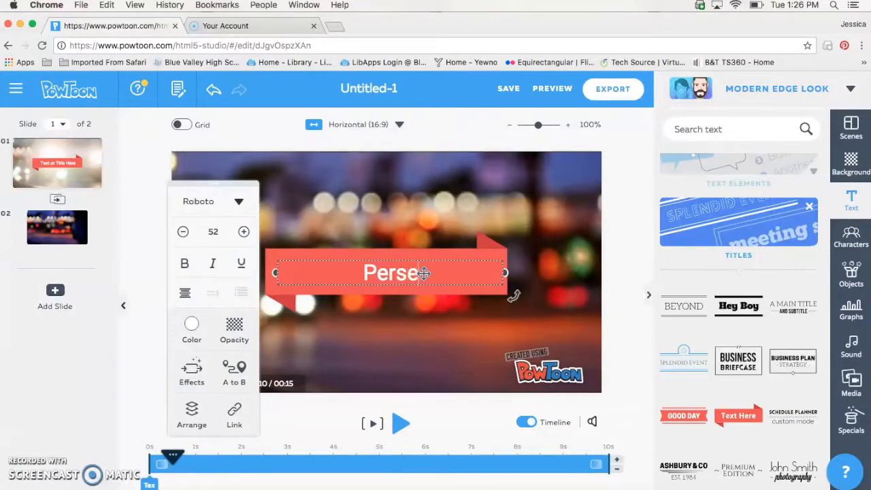
pyautogui.write('phone')
pyautogui.click(515, 209)
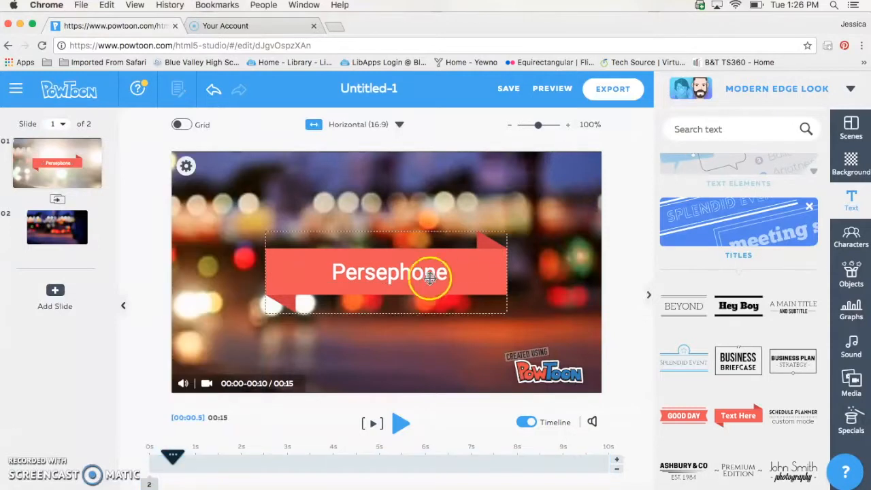
# Move the red ribbon and the Persephone text up to the top of the slide
pyautogui.moveTo(431, 253); pyautogui.dragTo(433, 184)
pyautogui.click(372, 195)
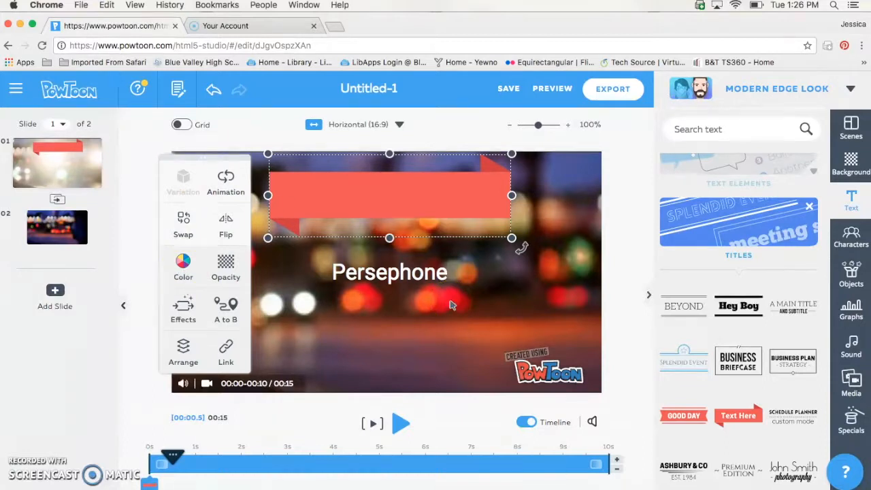
pyautogui.click(412, 295)
pyautogui.moveTo(359, 274); pyautogui.dragTo(360, 197)
pyautogui.click(534, 289)
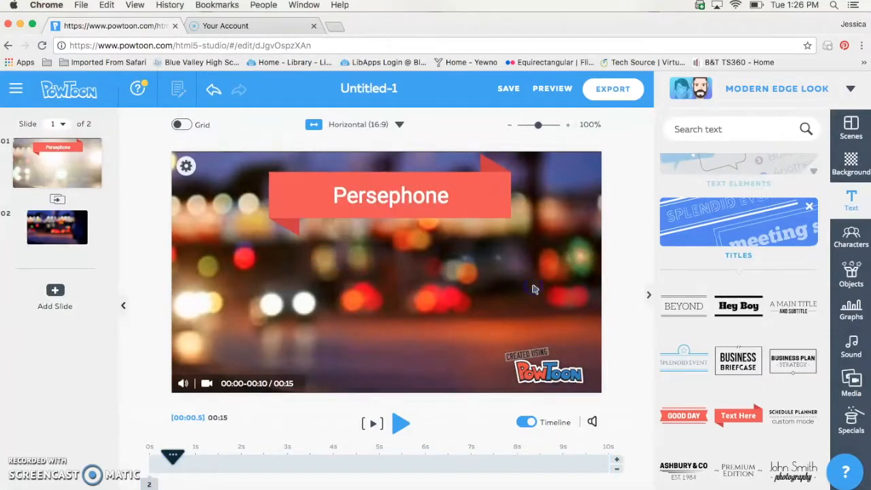
pyautogui.click(553, 279)
pyautogui.click(851, 237)
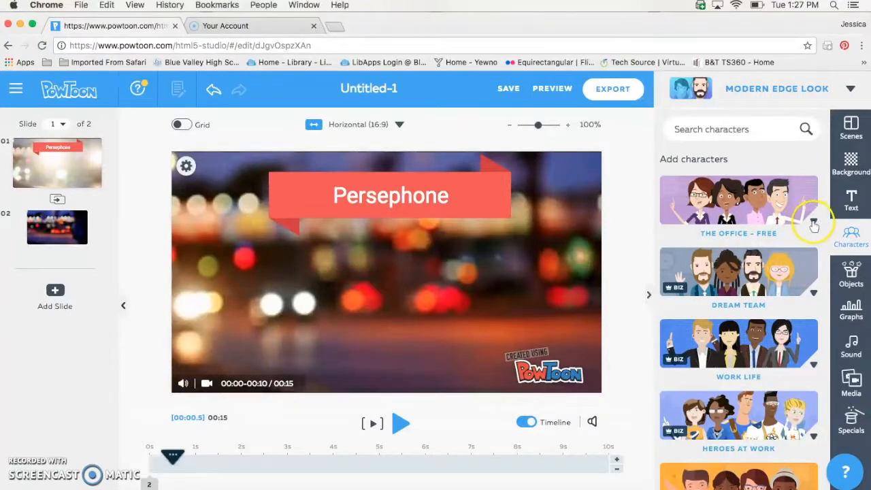
# Add the boy from The Office – Free in the Happy pose and drag him left
pyautogui.click(811, 222)
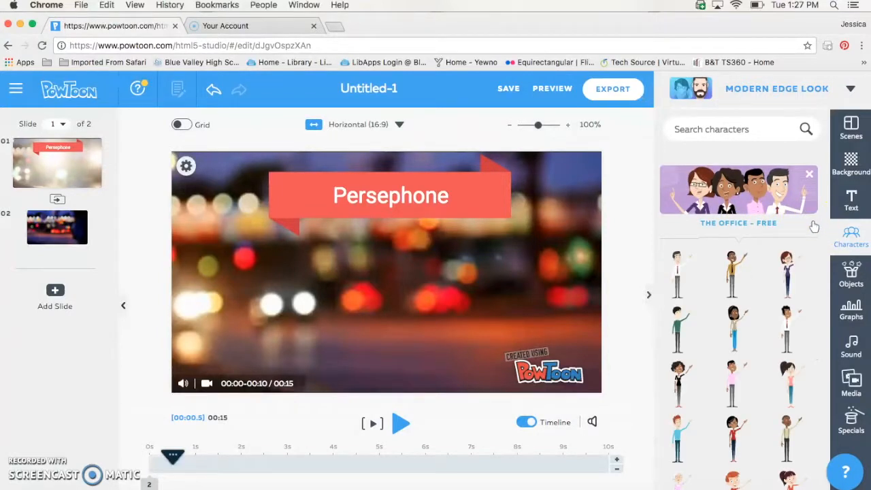
pyautogui.scroll(-5, 718, 337)
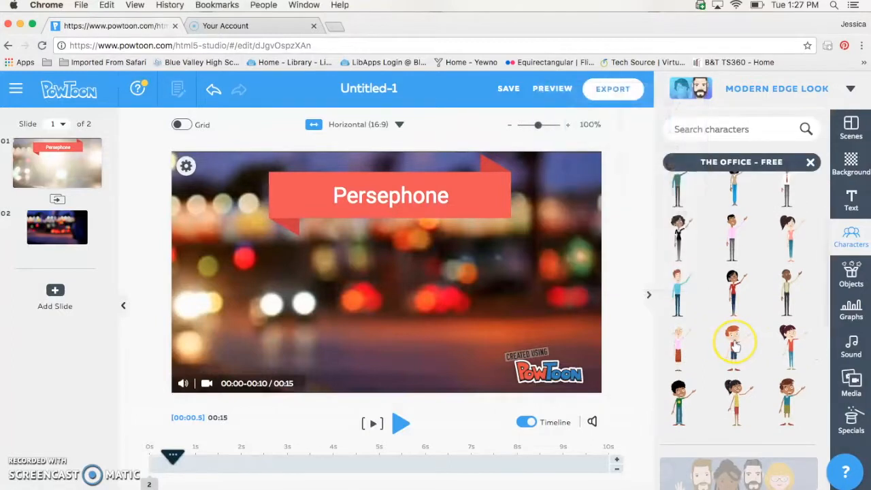
pyautogui.moveTo(735, 346)
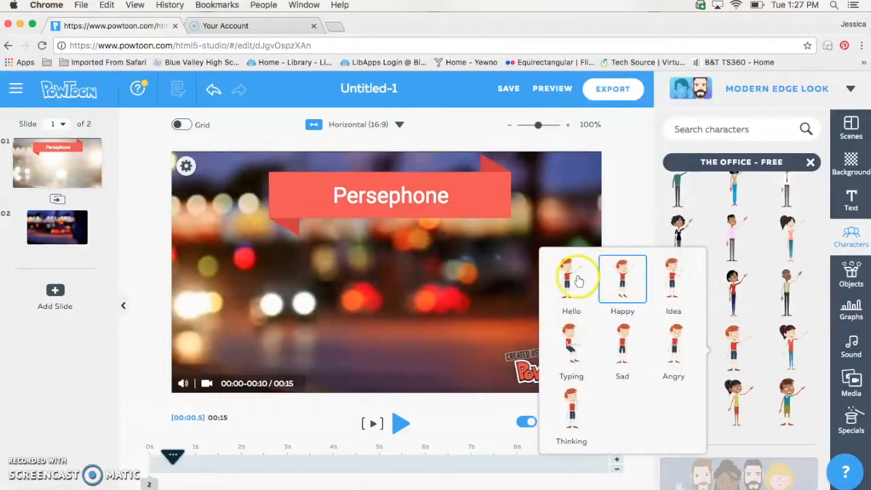
pyautogui.click(563, 411)
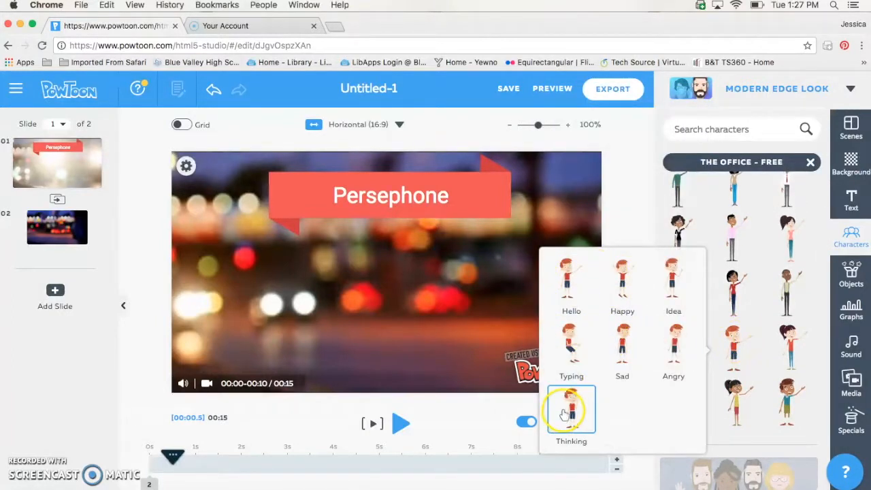
pyautogui.click(618, 279)
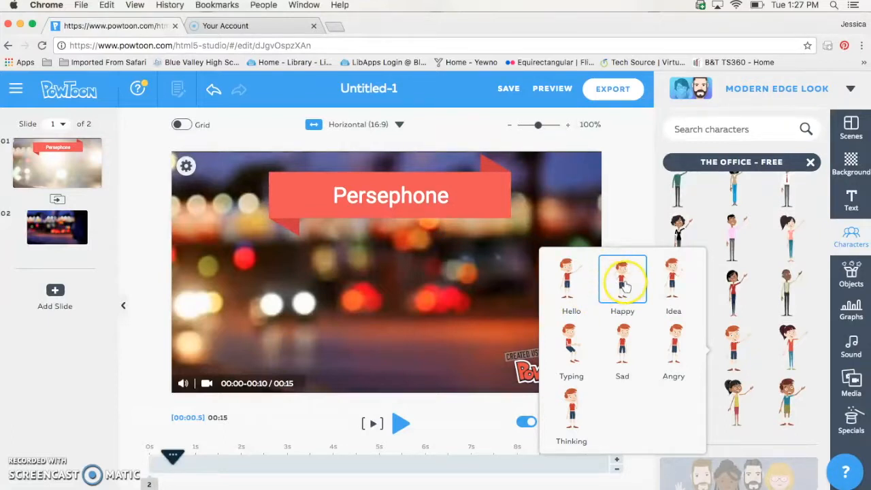
pyautogui.moveTo(384, 275); pyautogui.dragTo(262, 306)
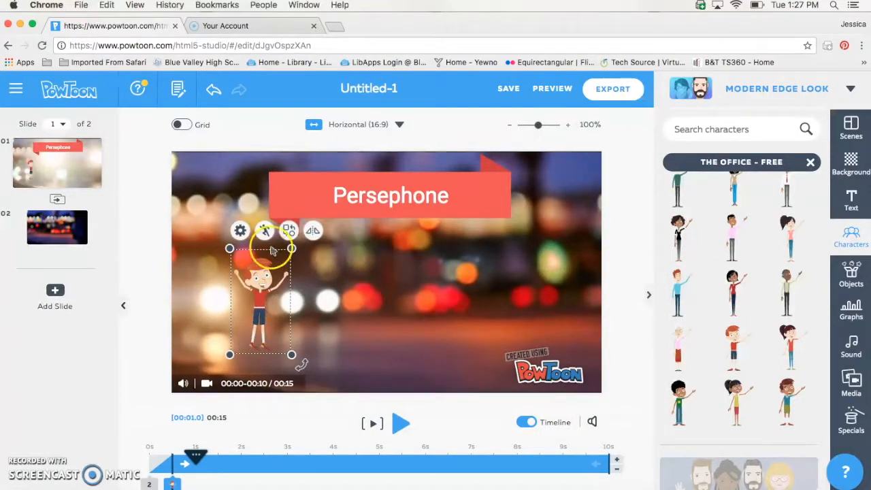
# Keep the boy's Happy pose, cancelling the pose and swap menus without changes
pyautogui.click(264, 231)
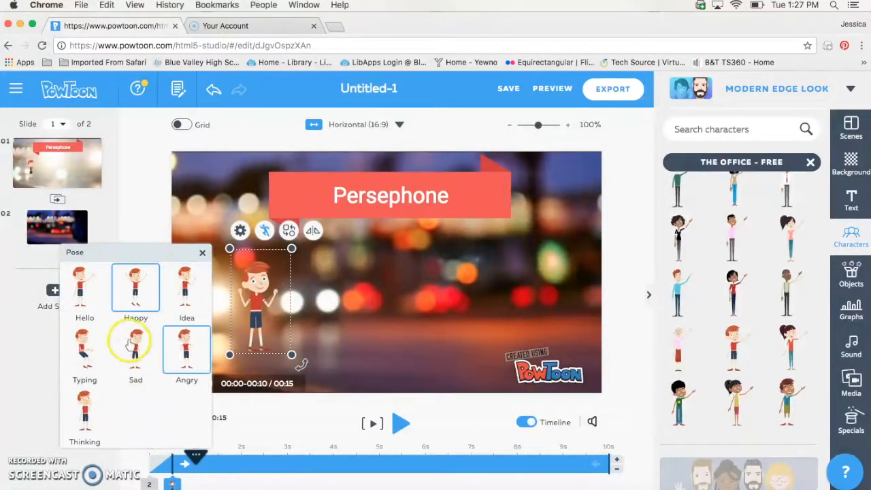
pyautogui.click(202, 252)
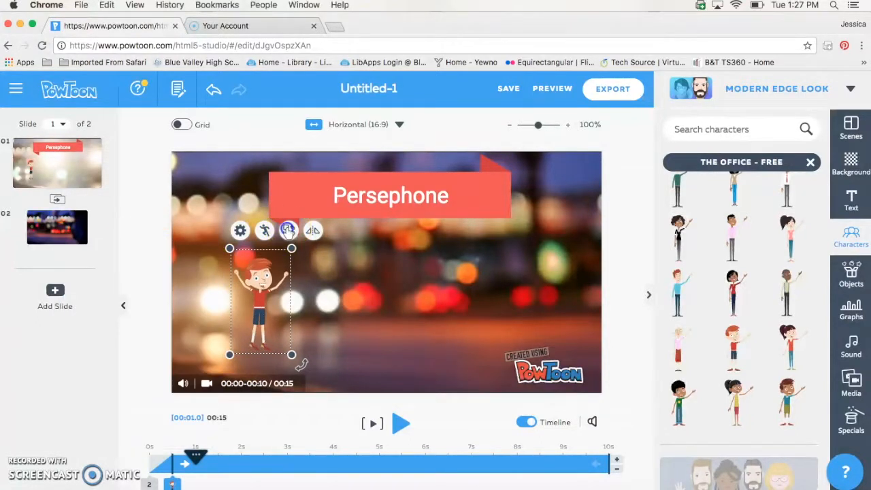
pyautogui.click(289, 231)
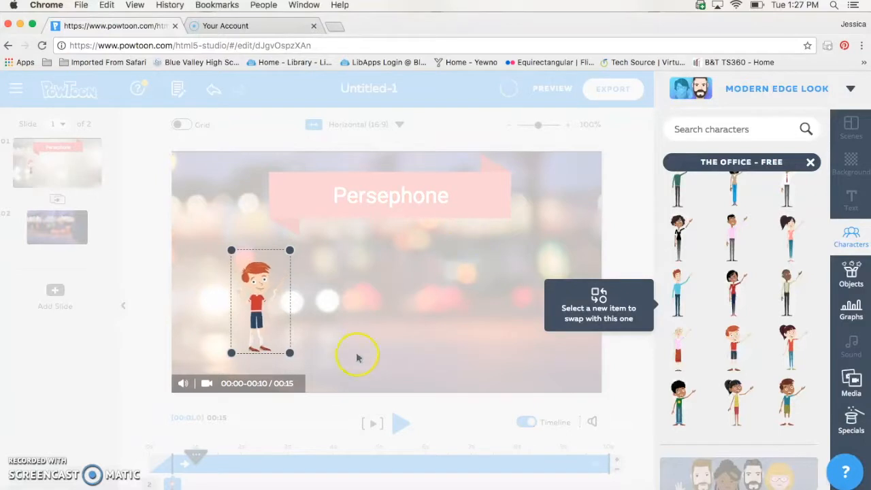
pyautogui.click(496, 356)
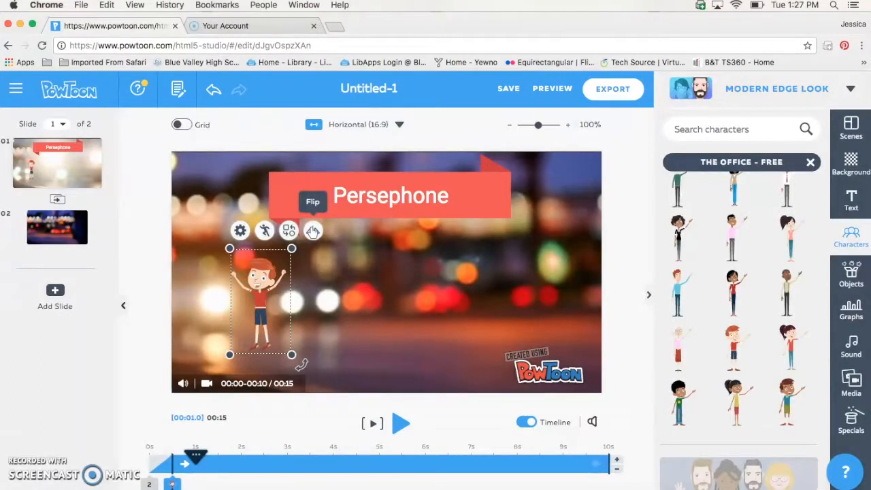
pyautogui.click(482, 326)
pyautogui.click(849, 272)
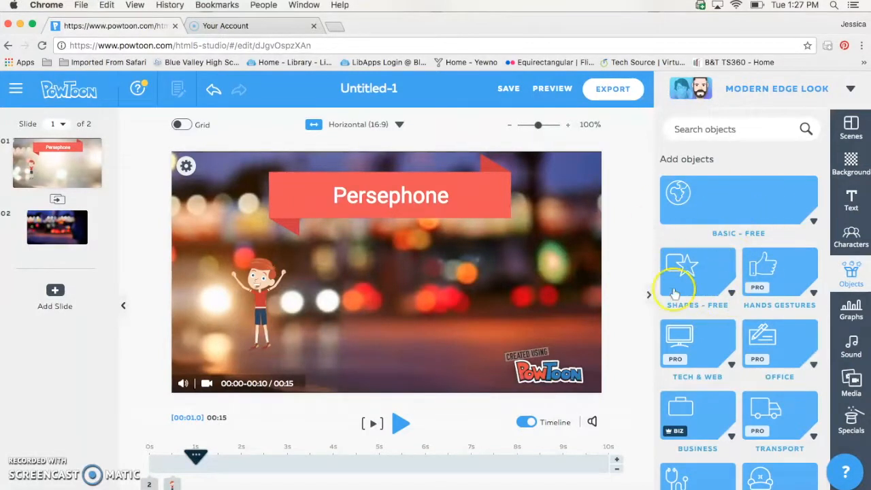
# Search objects for 'owl' and add the snowy owl photo from the In Media results
pyautogui.click(733, 128)
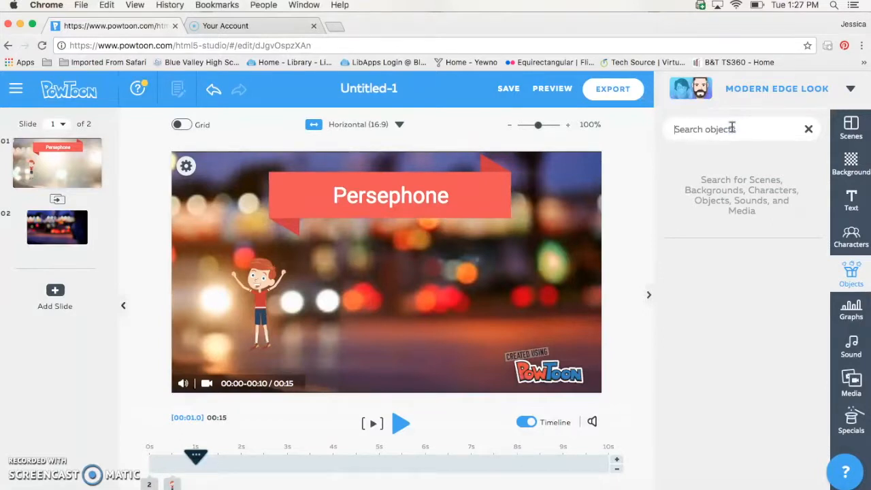
pyautogui.write('owl')
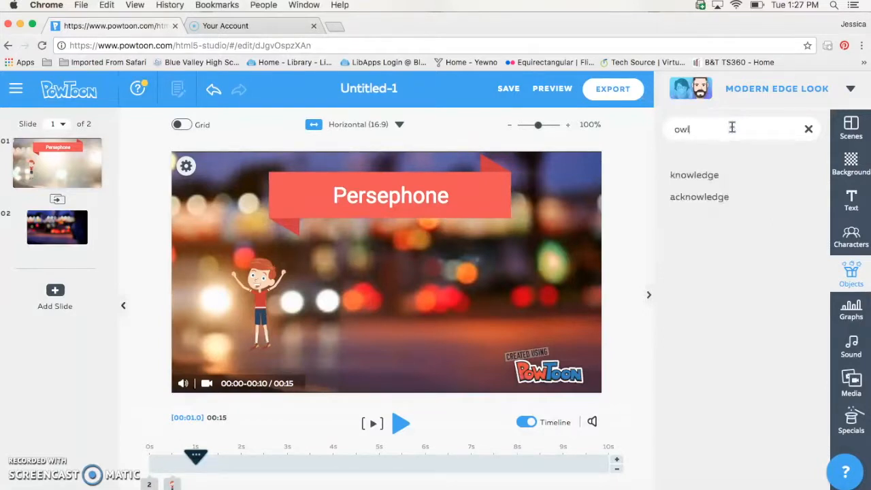
pyautogui.press('Return')
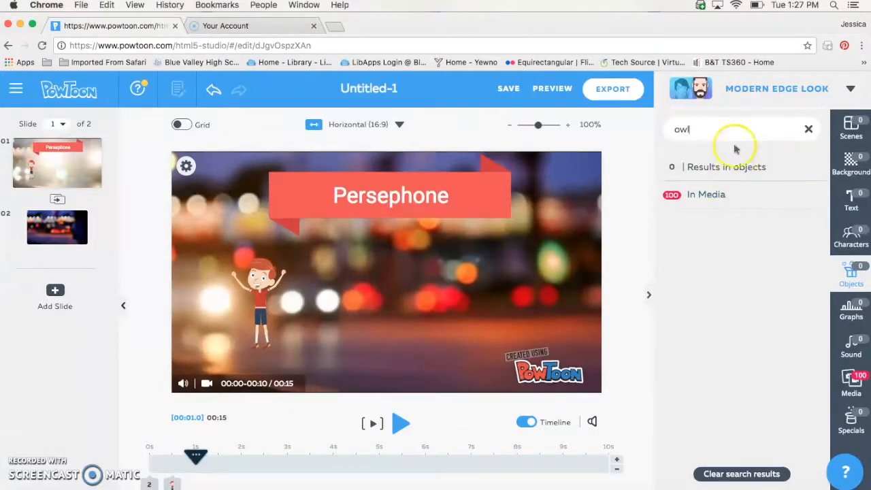
pyautogui.click(702, 197)
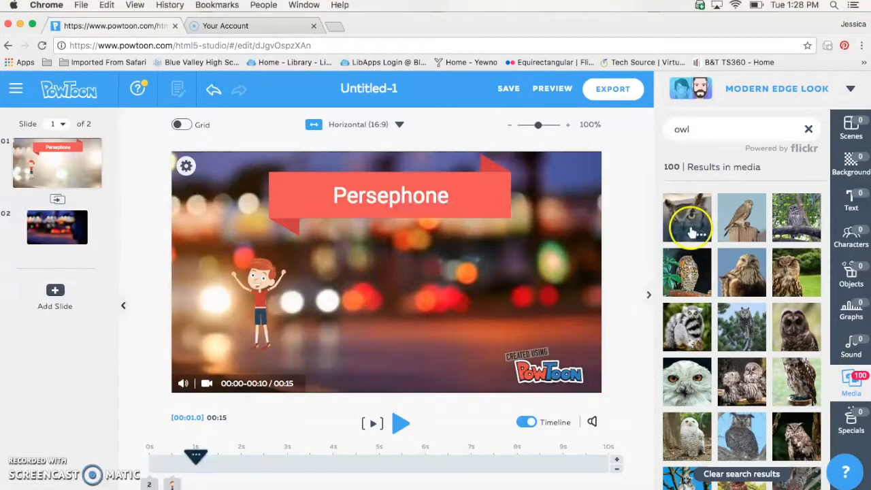
pyautogui.click(682, 378)
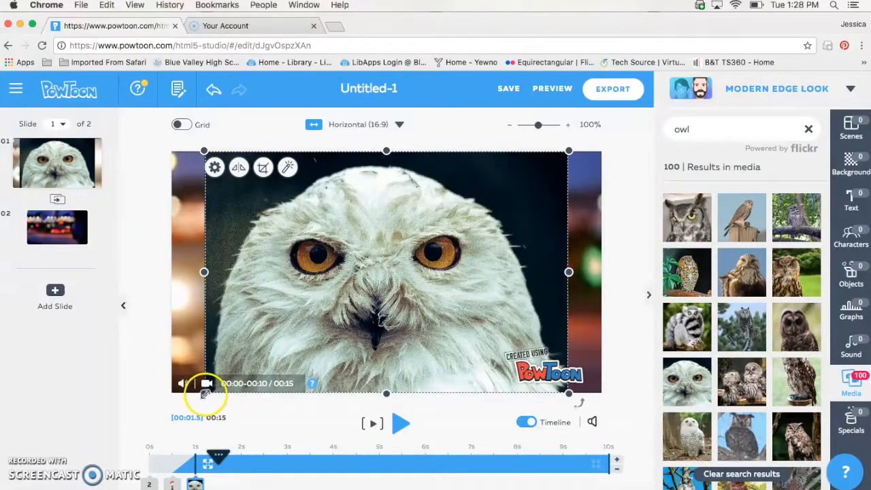
# Shrink the snowy owl photo and place it at the lower centre of the slide
pyautogui.moveTo(203, 393); pyautogui.dragTo(438, 239)
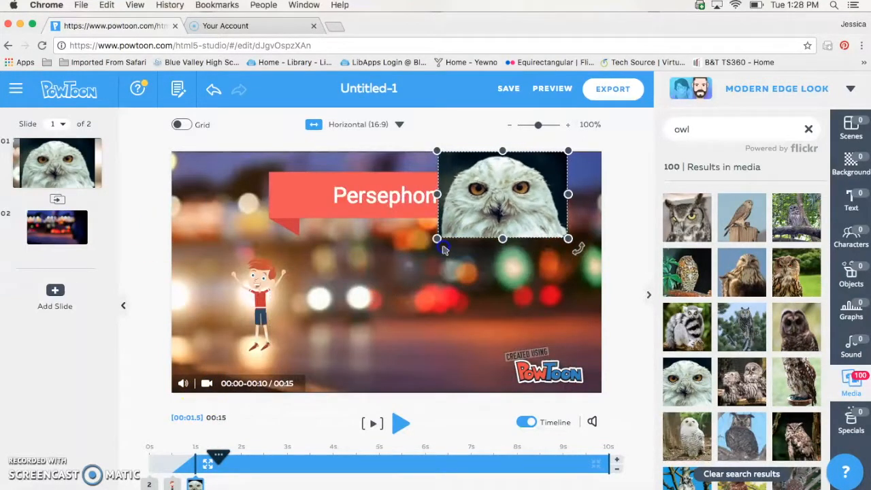
pyautogui.click(527, 185)
pyautogui.moveTo(501, 239); pyautogui.dragTo(422, 342)
pyautogui.click(551, 307)
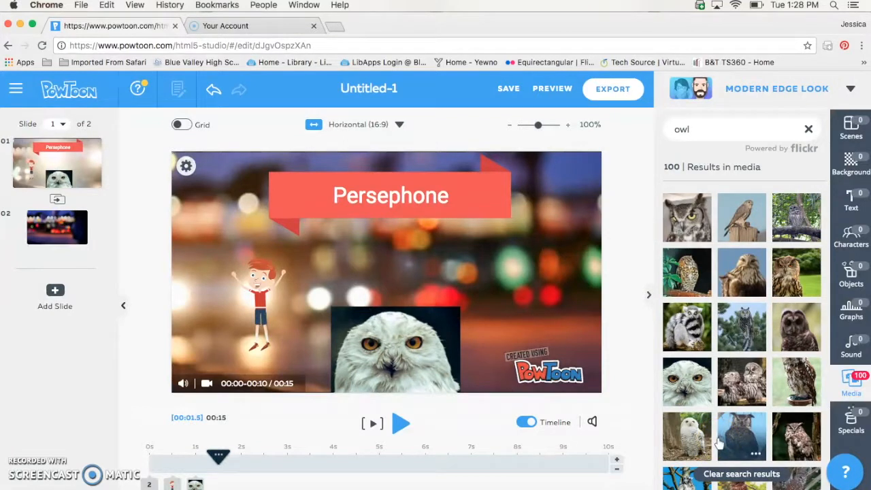
pyautogui.click(861, 311)
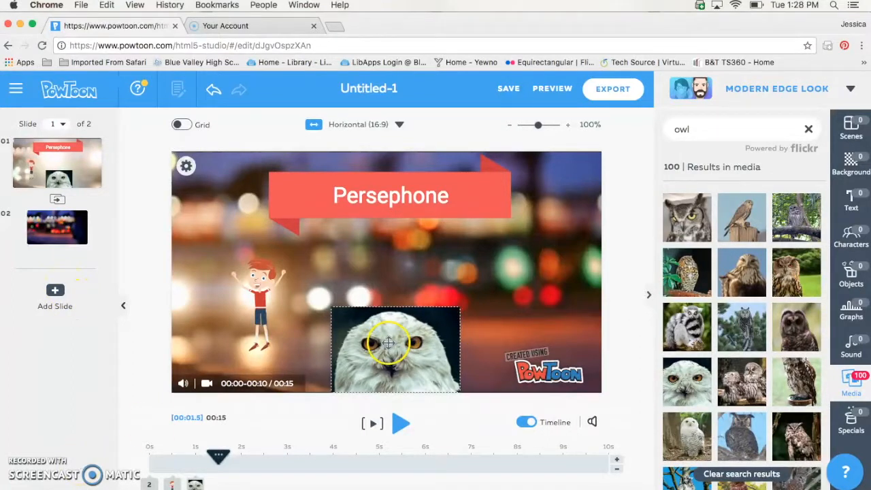
pyautogui.moveTo(196, 484)
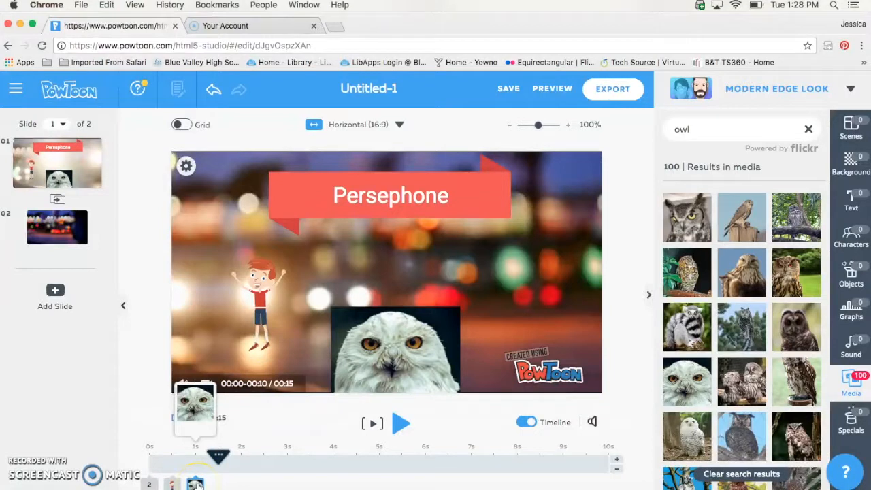
pyautogui.moveTo(148, 484)
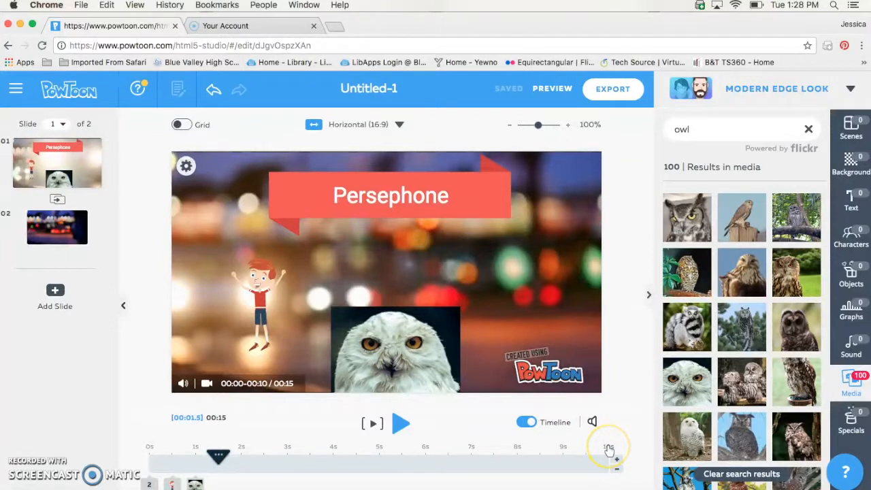
pyautogui.click(616, 459)
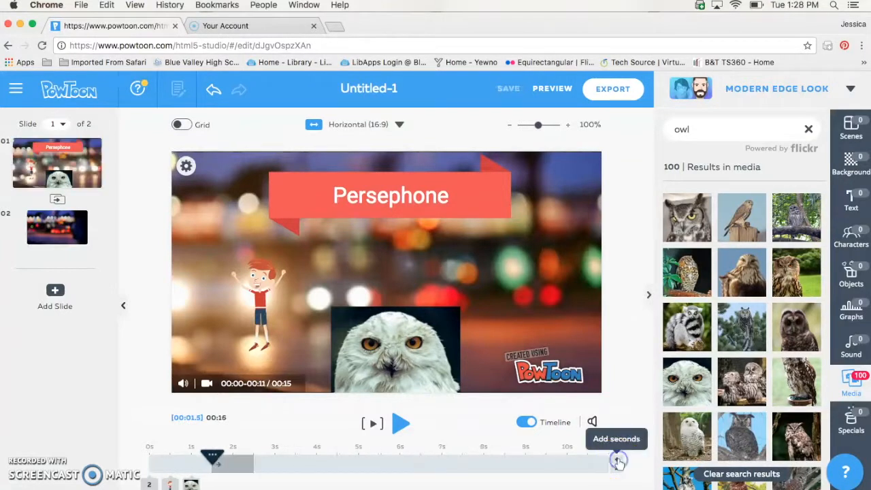
pyautogui.click(616, 461)
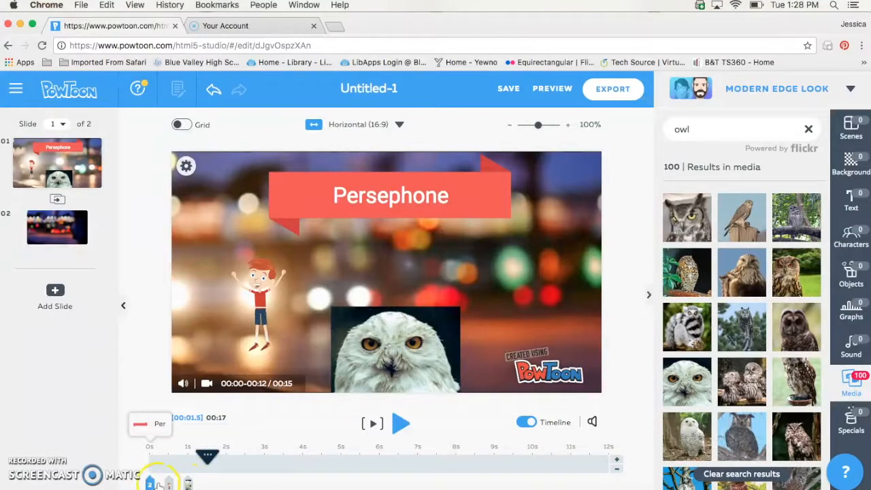
pyautogui.moveTo(169, 482)
pyautogui.mouseDown()
pyautogui.moveTo(311, 466)
pyautogui.moveTo(384, 469)
pyautogui.mouseUp()
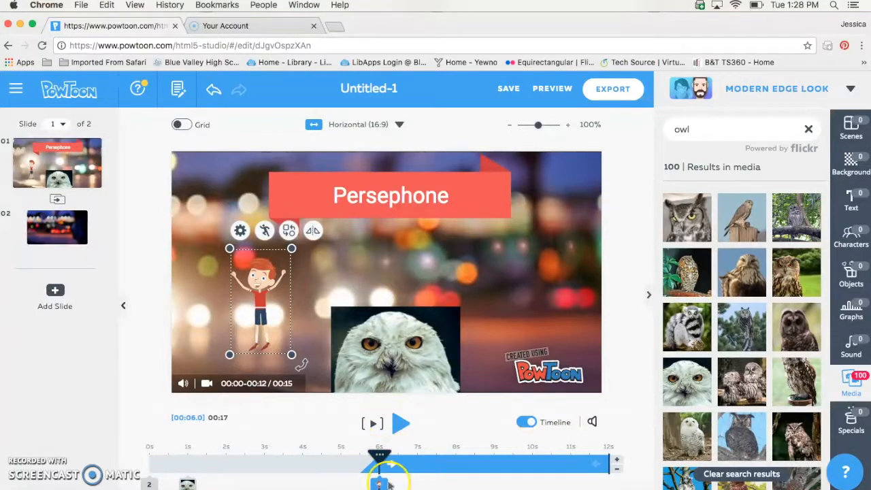
pyautogui.click(371, 423)
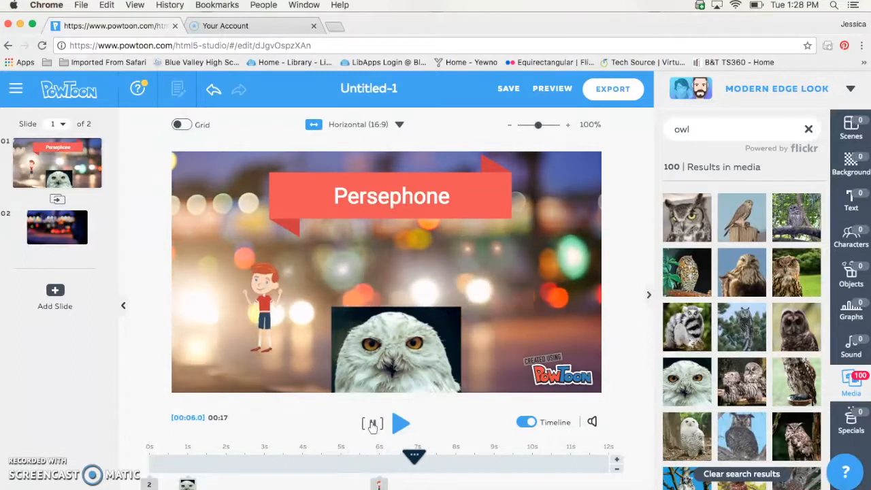
pyautogui.click(363, 429)
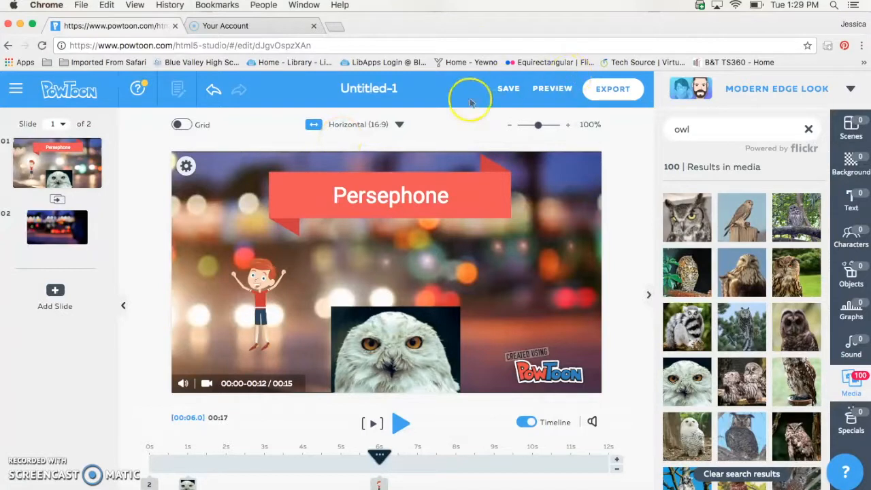
# Save the presentation until it reads SAVED, then play the slide from the playhead
pyautogui.click(504, 89)
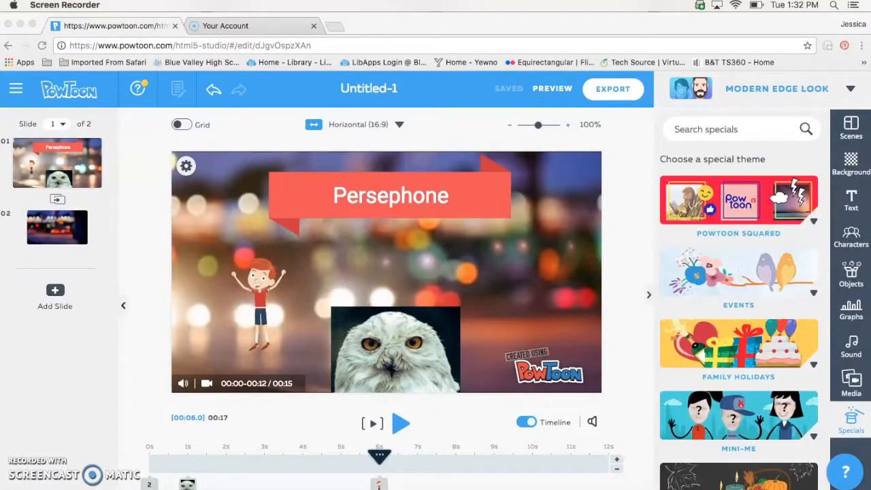
pyautogui.click(373, 434)
pyautogui.click(383, 483)
pyautogui.click(631, 348)
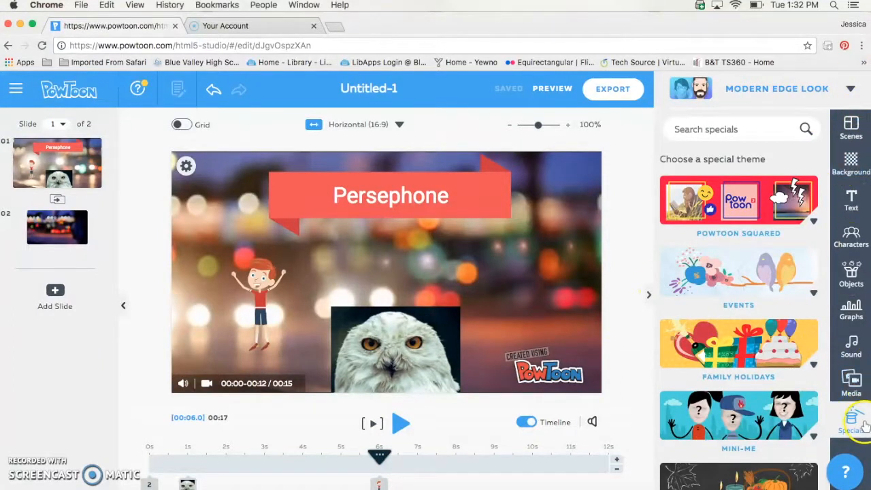
# Open the slide's sound settings and bring up the sound library to add music
pyautogui.click(593, 422)
pyautogui.click(439, 357)
pyautogui.click(450, 400)
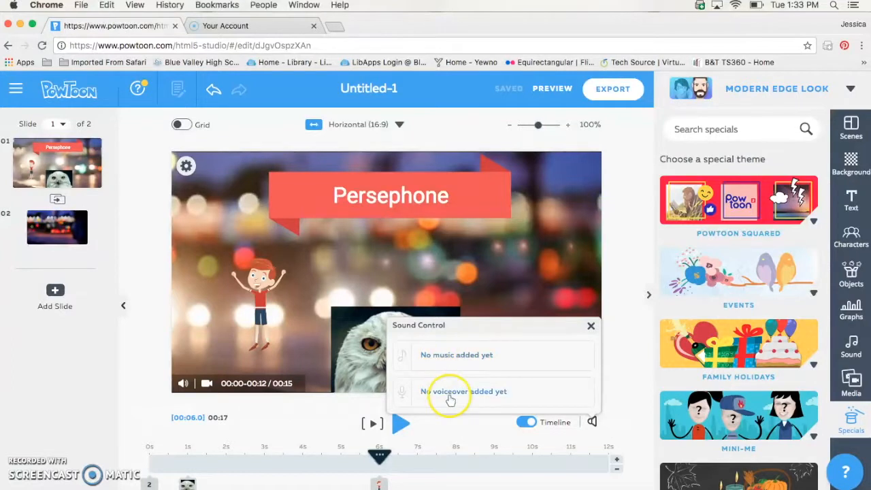
pyautogui.click(448, 354)
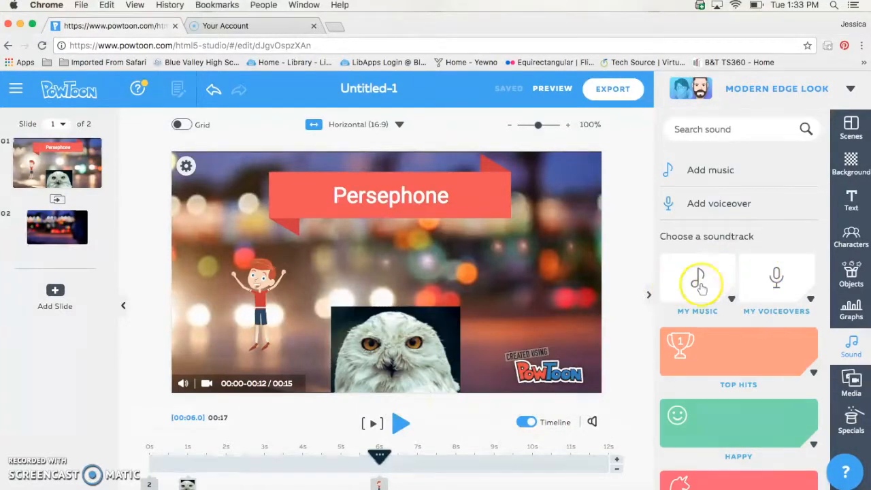
# Look at the option to upload your own music file, then close that window
pyautogui.click(696, 174)
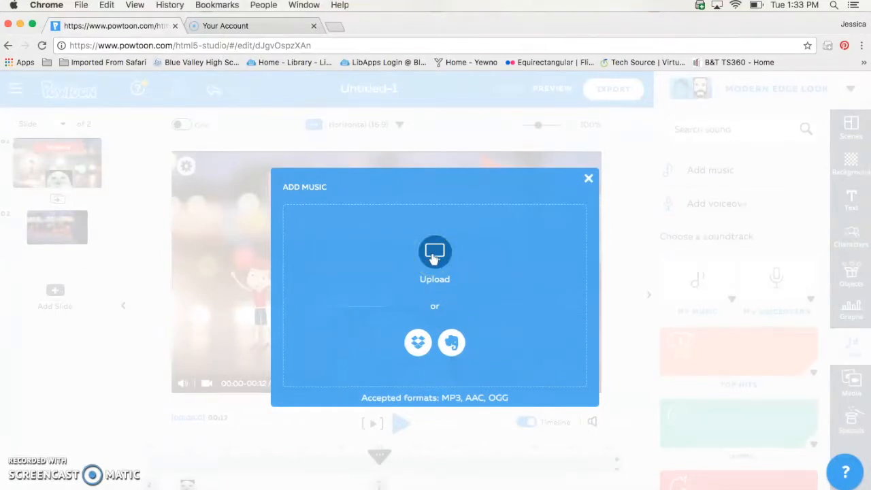
pyautogui.click(433, 257)
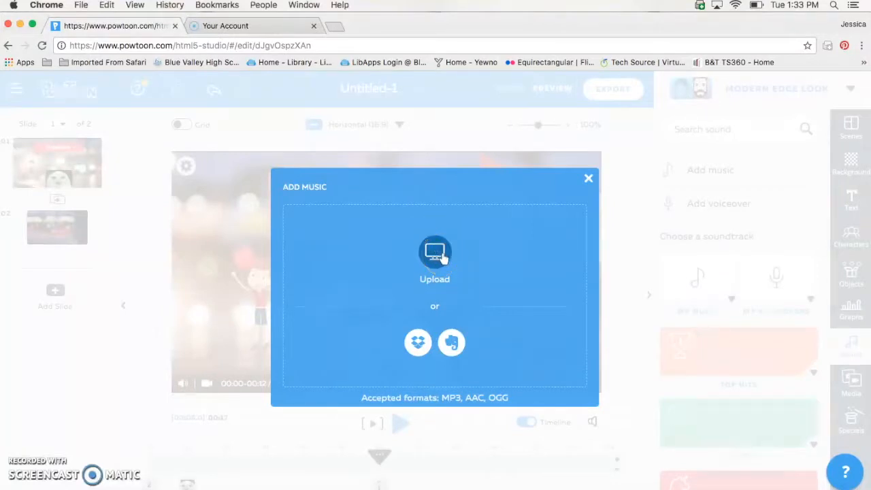
pyautogui.click(589, 178)
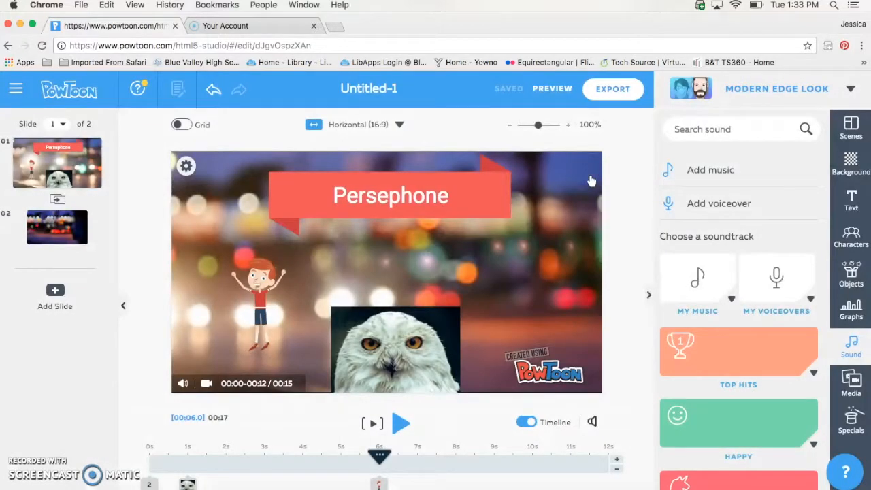
# Preview a Top Hits soundtrack and pick Fire Up as the background music
pyautogui.click(731, 351)
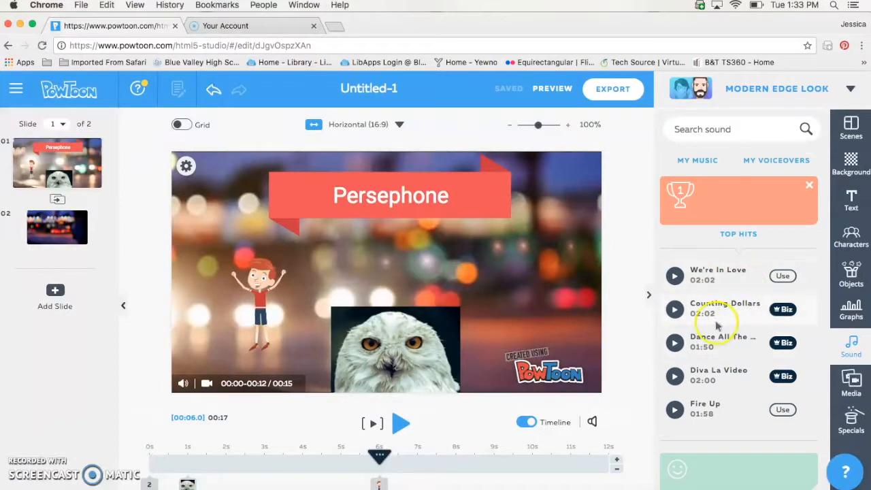
pyautogui.click(675, 343)
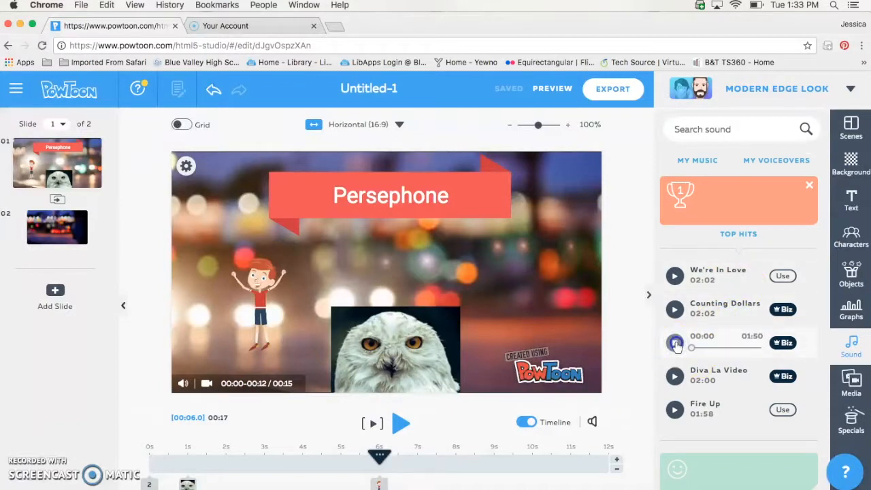
pyautogui.click(676, 343)
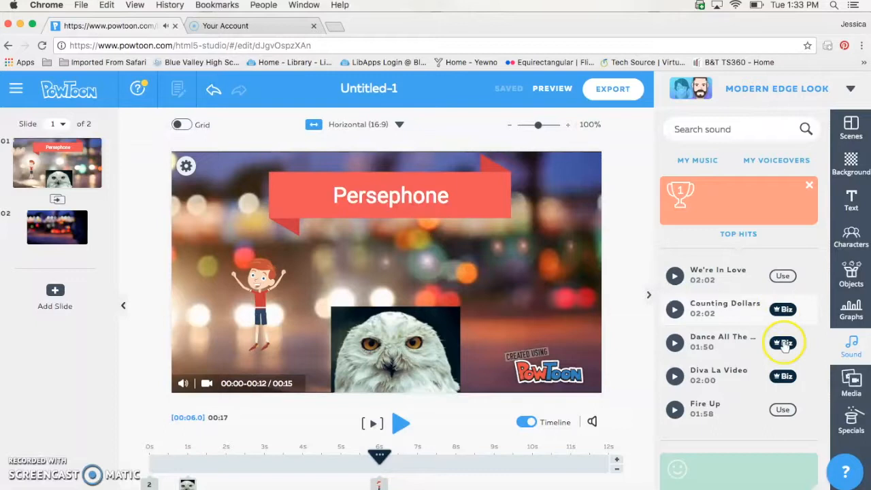
pyautogui.click(782, 410)
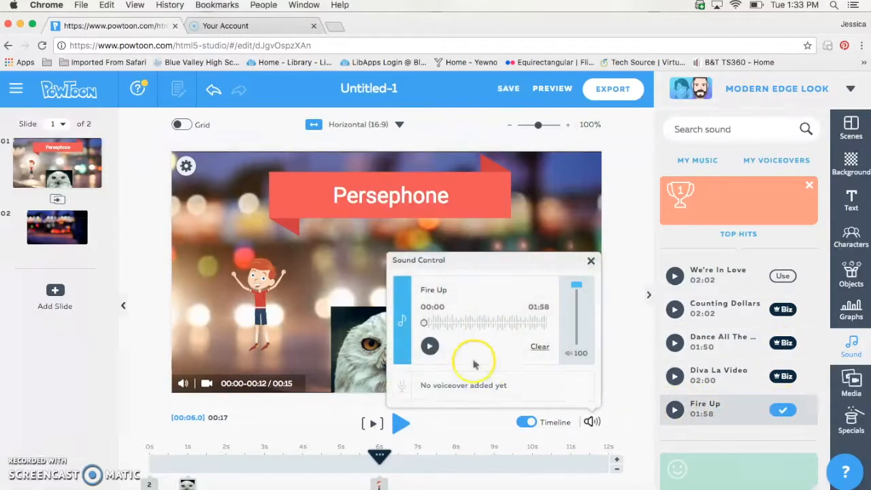
# Play Fire Up in Sound Control and lower its volume from 100 to 26
pyautogui.click(429, 345)
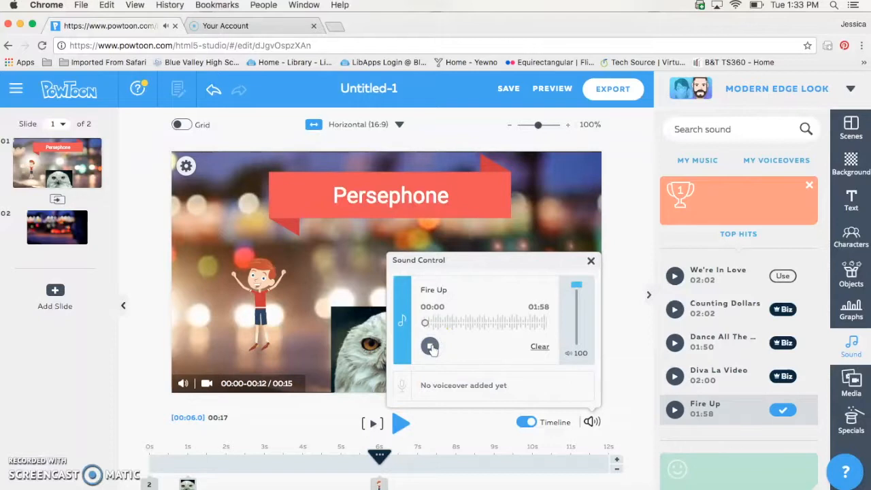
pyautogui.click(429, 345)
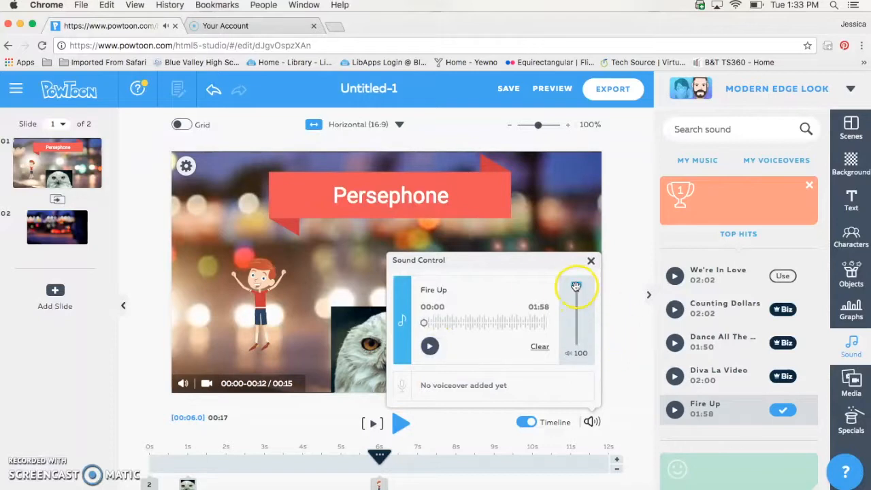
pyautogui.moveTo(575, 284); pyautogui.dragTo(579, 330)
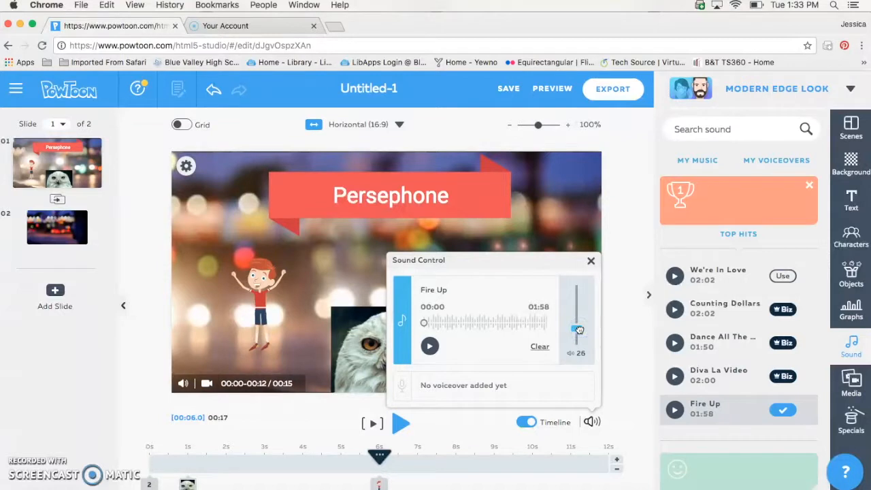
pyautogui.click(622, 268)
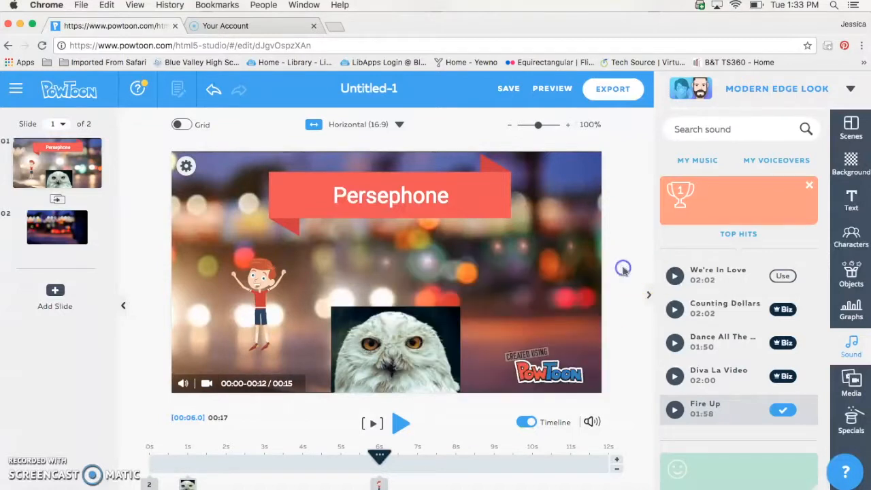
# Go to My Voiceovers and choose to record a new voiceover
pyautogui.click(775, 159)
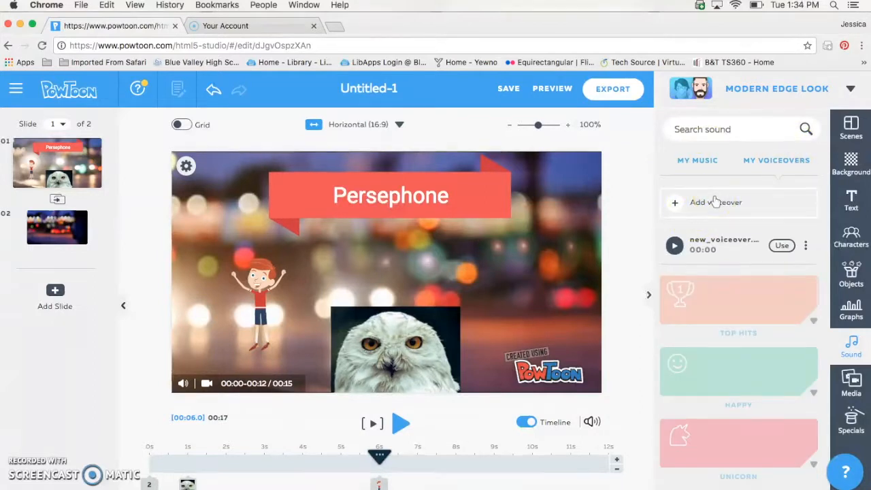
pyautogui.click(714, 199)
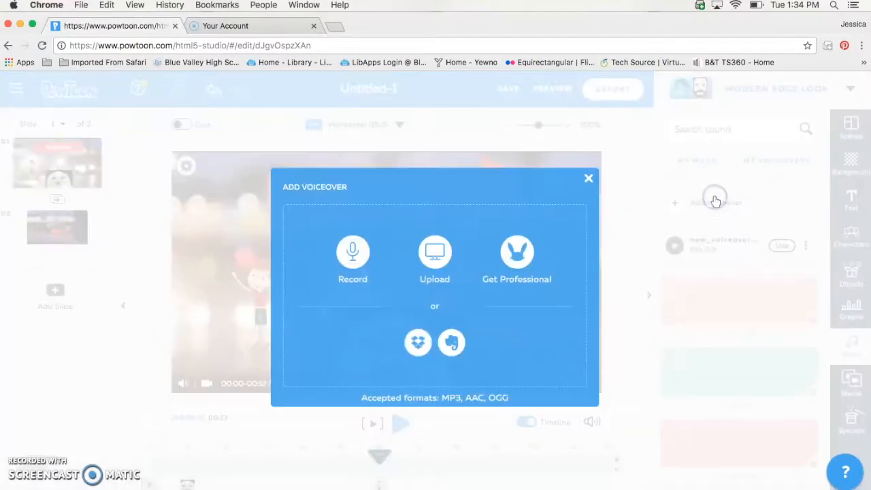
pyautogui.click(351, 251)
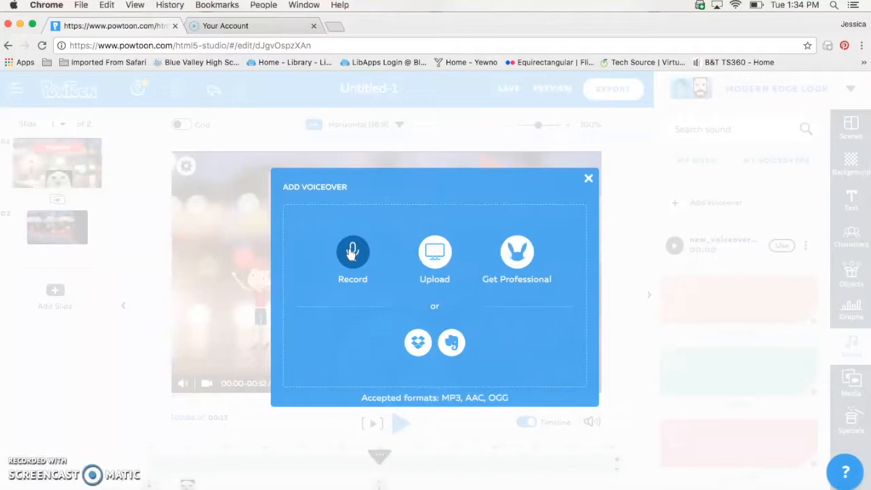
pyautogui.click(351, 252)
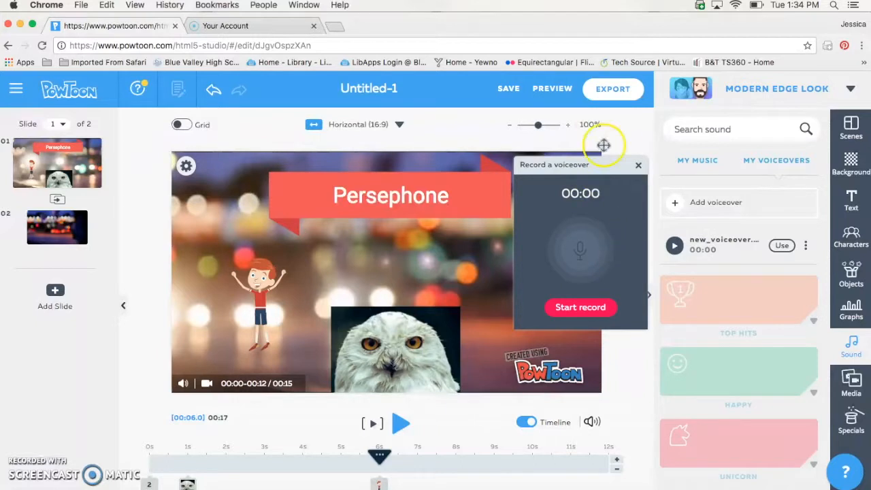
# Record a 12-second voiceover, allowing the site to use the microphone
pyautogui.click(575, 306)
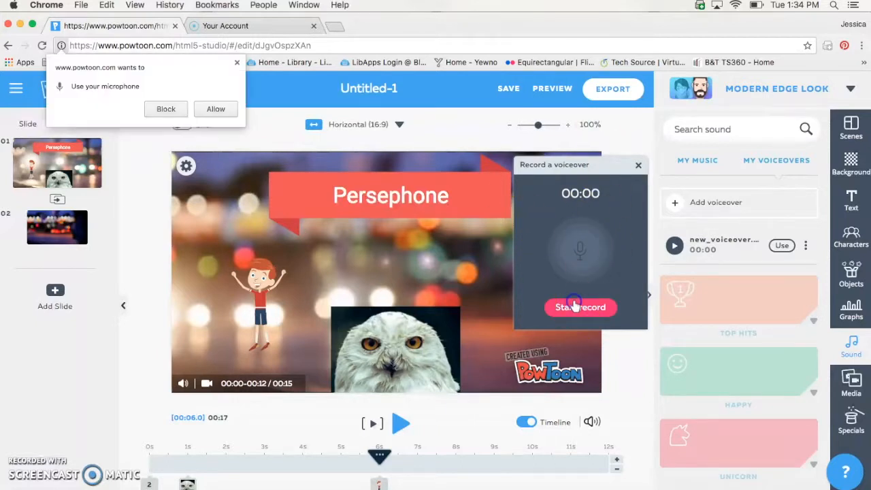
pyautogui.click(217, 108)
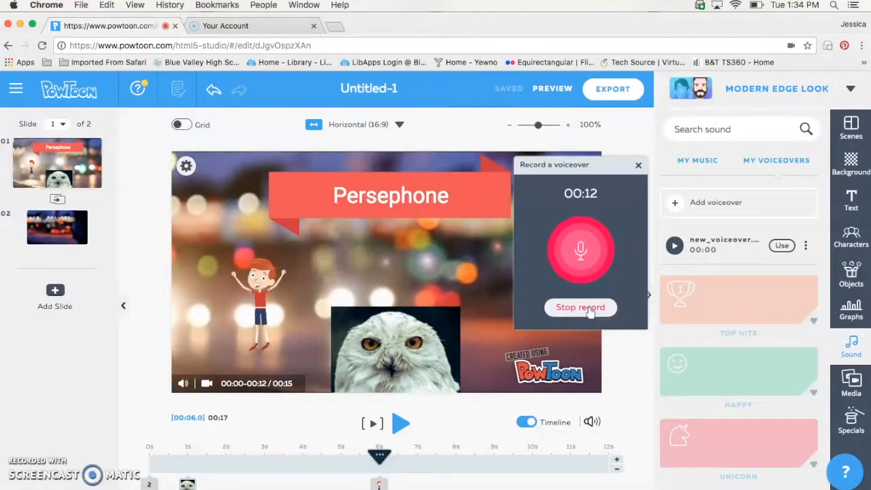
pyautogui.click(589, 308)
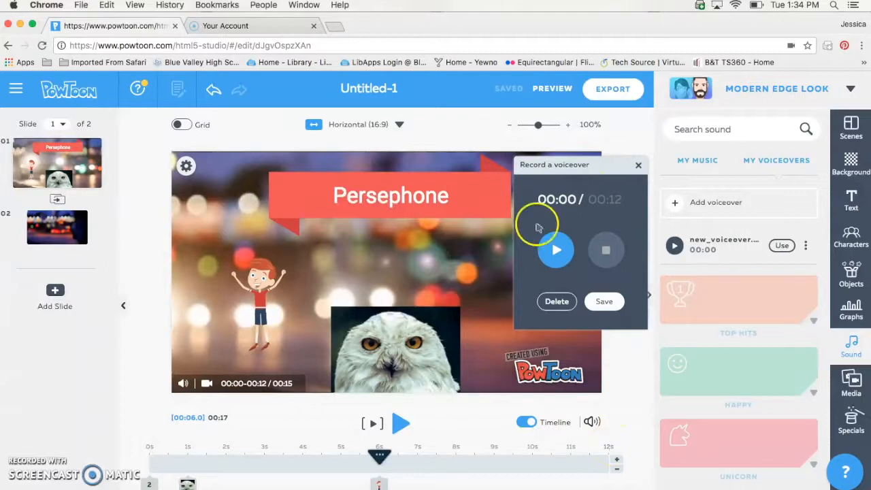
# Save the recording as 'Introduction' and preview it together with the Fire Up music
pyautogui.click(604, 301)
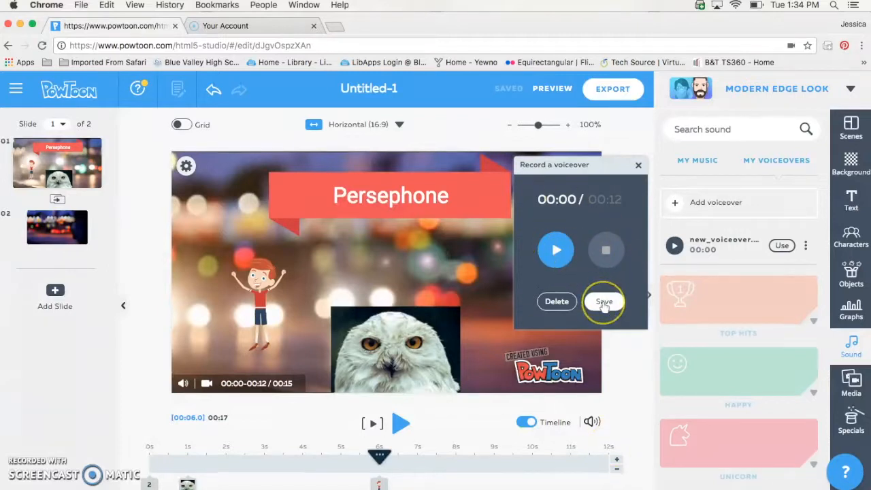
pyautogui.click(561, 242)
pyautogui.write('Introduction')
pyautogui.click(604, 301)
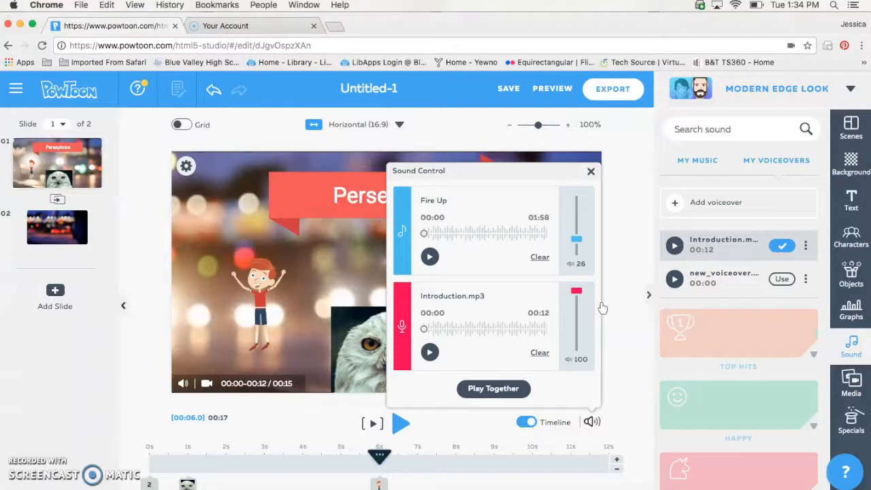
pyautogui.click(484, 390)
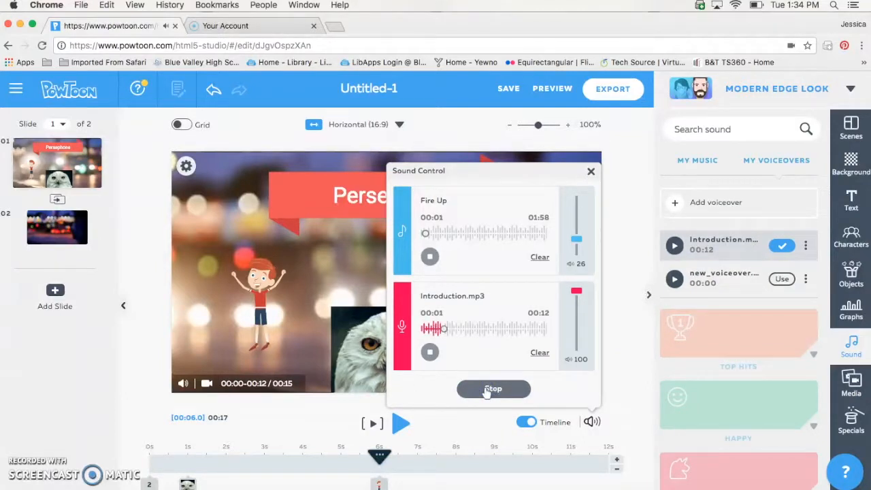
pyautogui.click(487, 390)
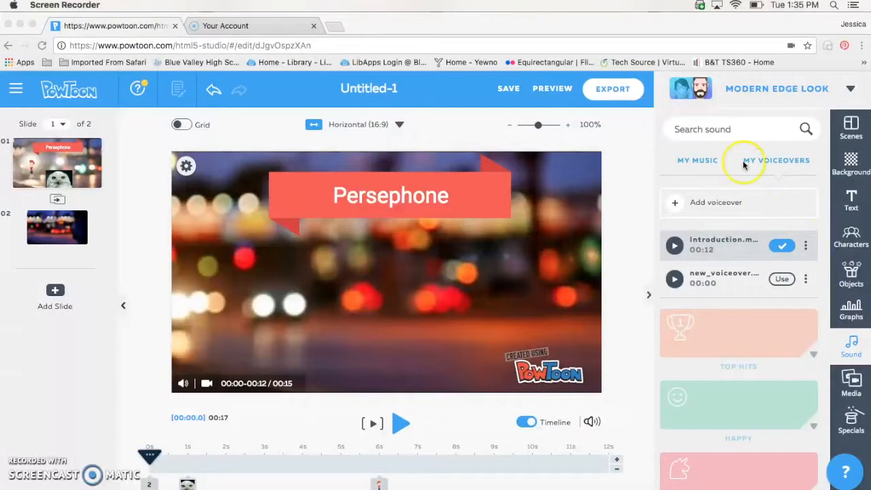
# Switch to the My Music list and preview the slide's opening seconds from the playhead
pyautogui.click(712, 179)
pyautogui.click(697, 155)
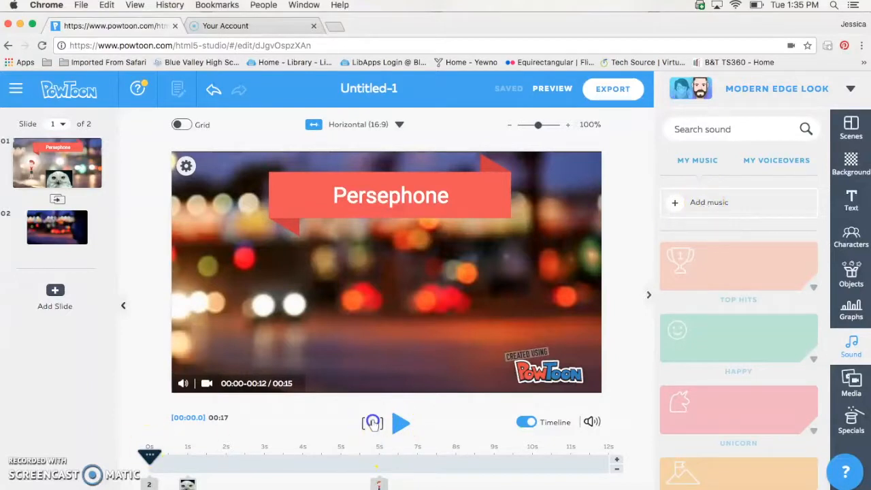
pyautogui.click(372, 423)
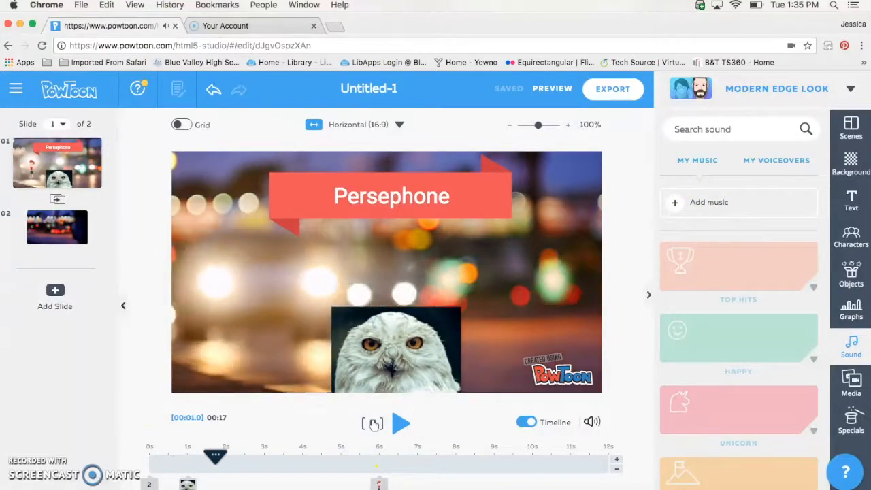
pyautogui.click(373, 423)
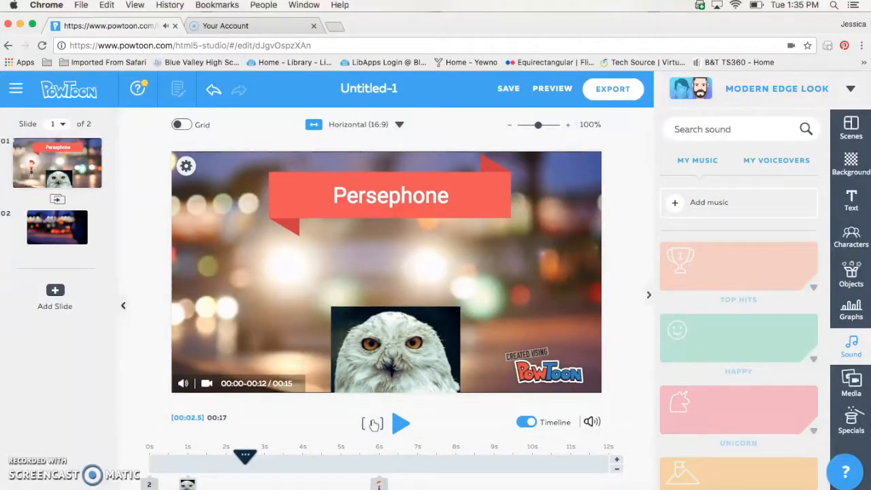